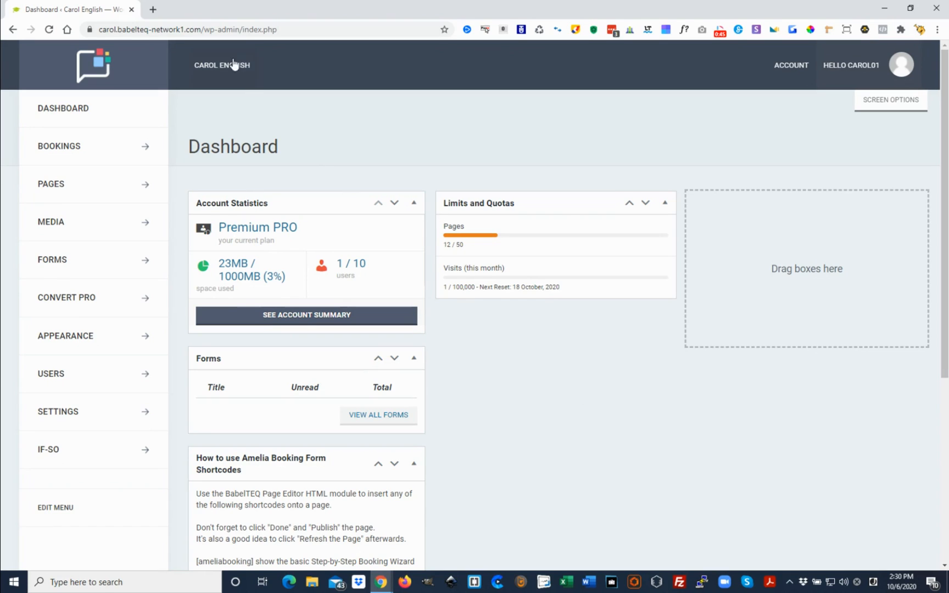
# Open the site's page list and view the Lesson Booking Page in a new tab.
pyautogui.moveTo(223, 70)
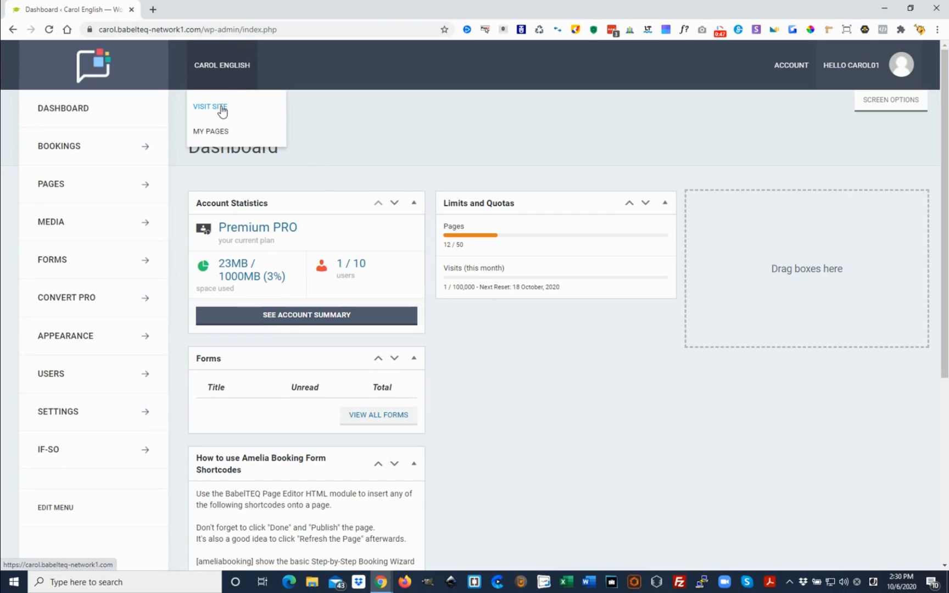
pyautogui.click(225, 138)
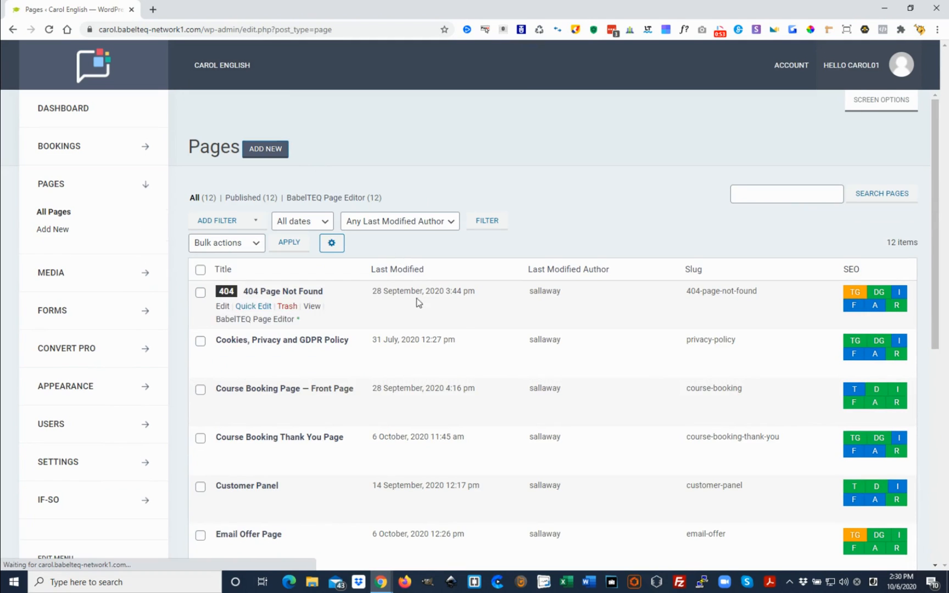
pyautogui.scroll(-1, 422, 329)
pyautogui.scroll(-2, 406, 364)
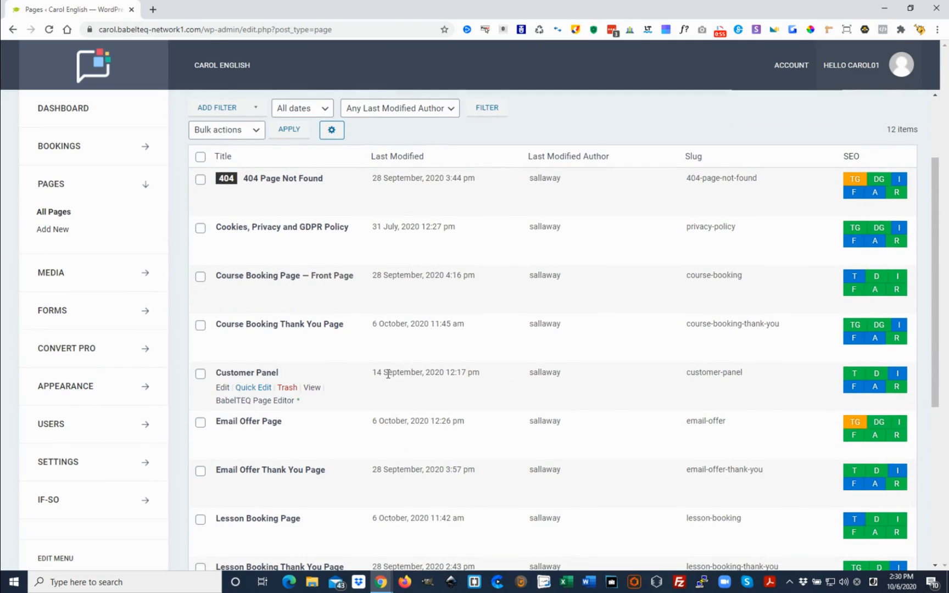
pyautogui.scroll(-2, 373, 357)
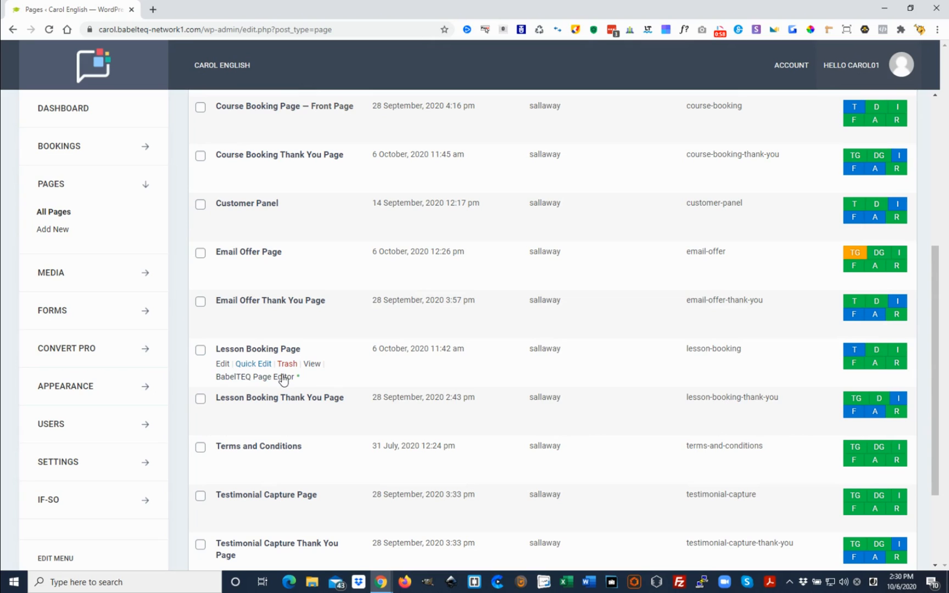
pyautogui.click(313, 365)
pyautogui.rightClick(313, 365)
pyautogui.click(407, 374)
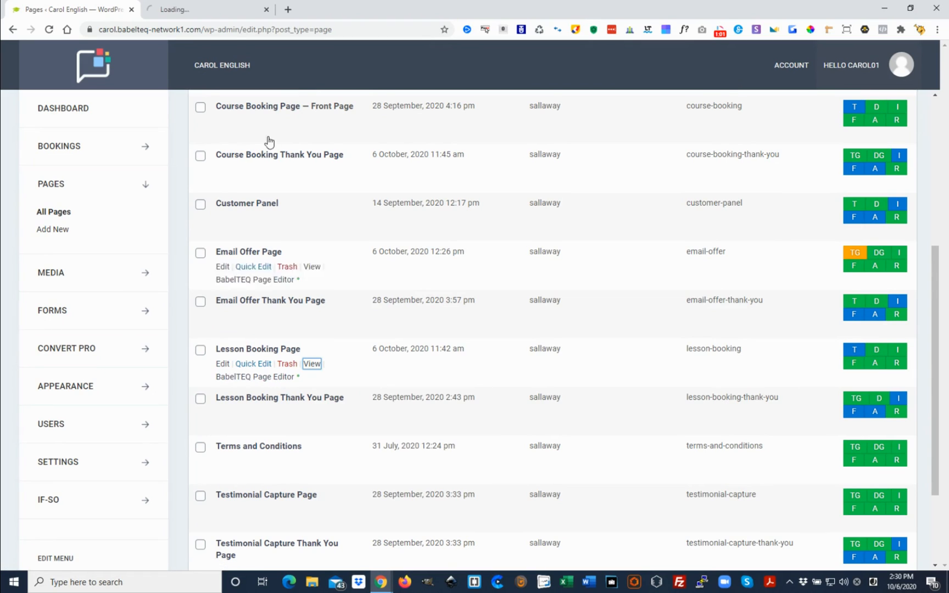
pyautogui.click(219, 10)
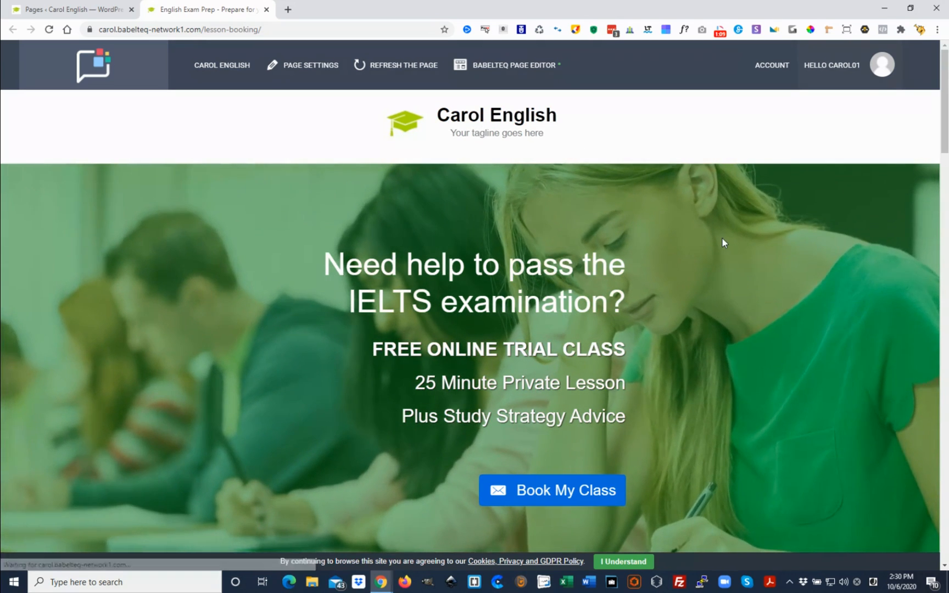
# Choose the 9:00 am - 9:50 am slot on 21 November 2020 in the page's trial class calendar and continue to the booking details.
pyautogui.scroll(-2, 720, 287)
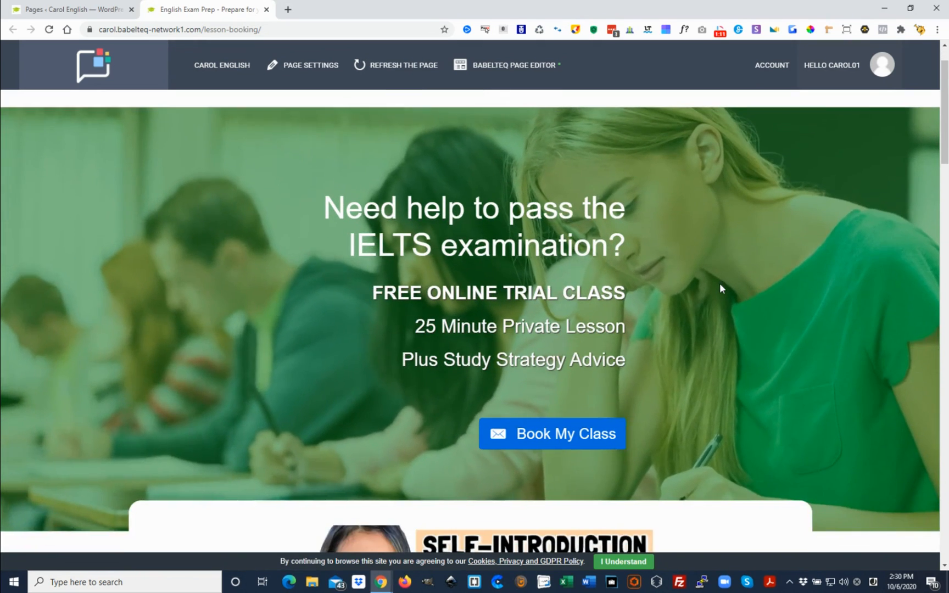
pyautogui.scroll(2, 720, 285)
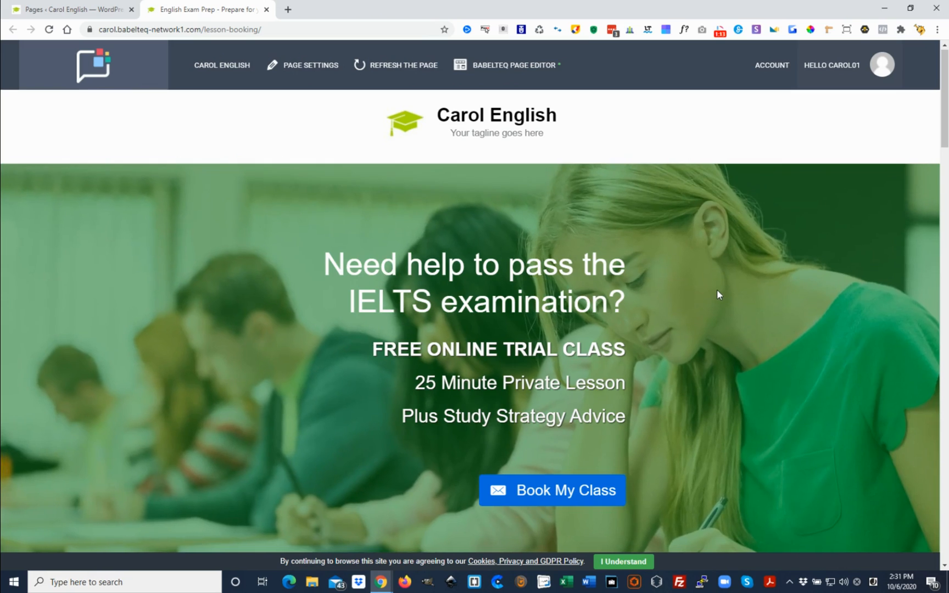
pyautogui.scroll(-10, 716, 307)
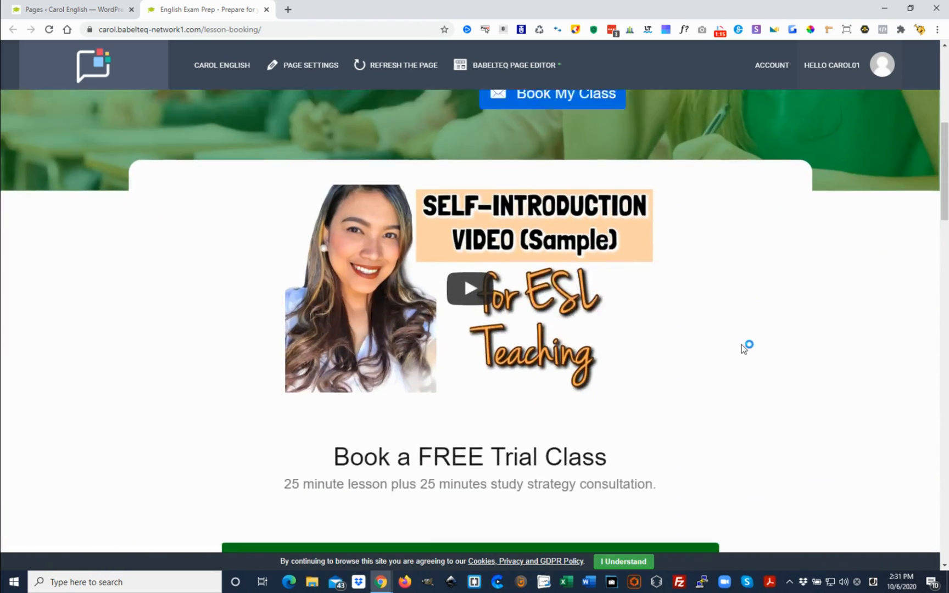
pyautogui.scroll(-4, 741, 347)
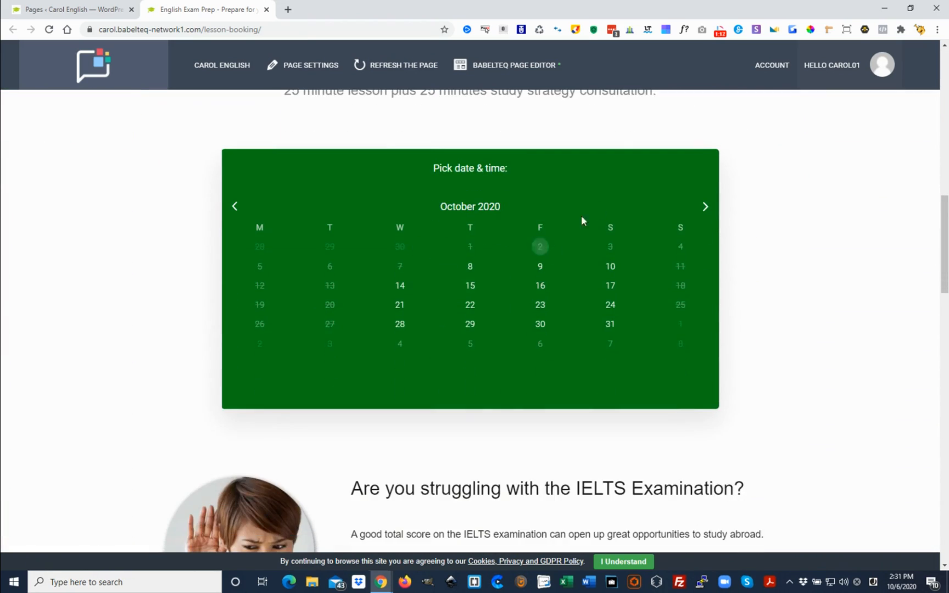
pyautogui.click(706, 207)
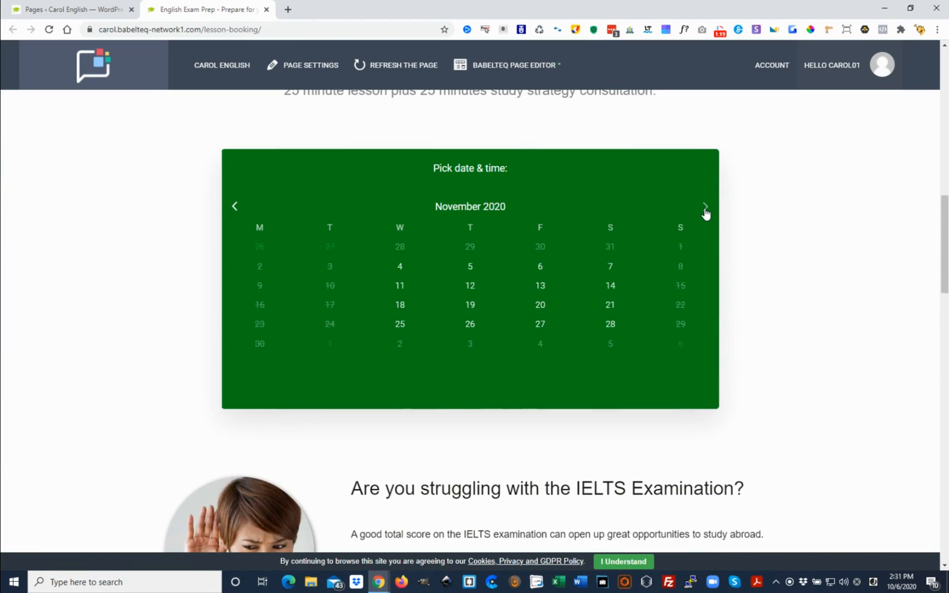
pyautogui.click(610, 305)
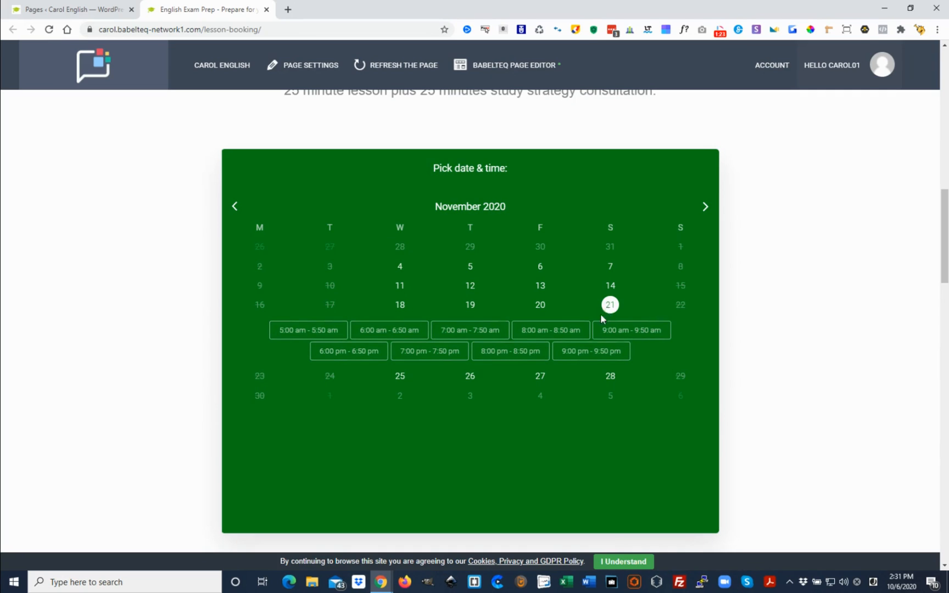
pyautogui.click(626, 332)
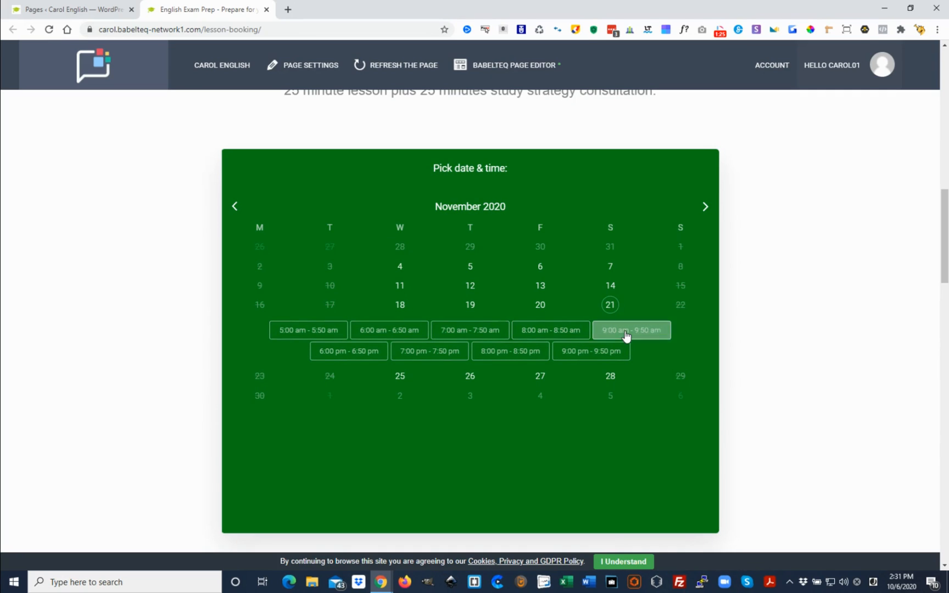
pyautogui.click(470, 432)
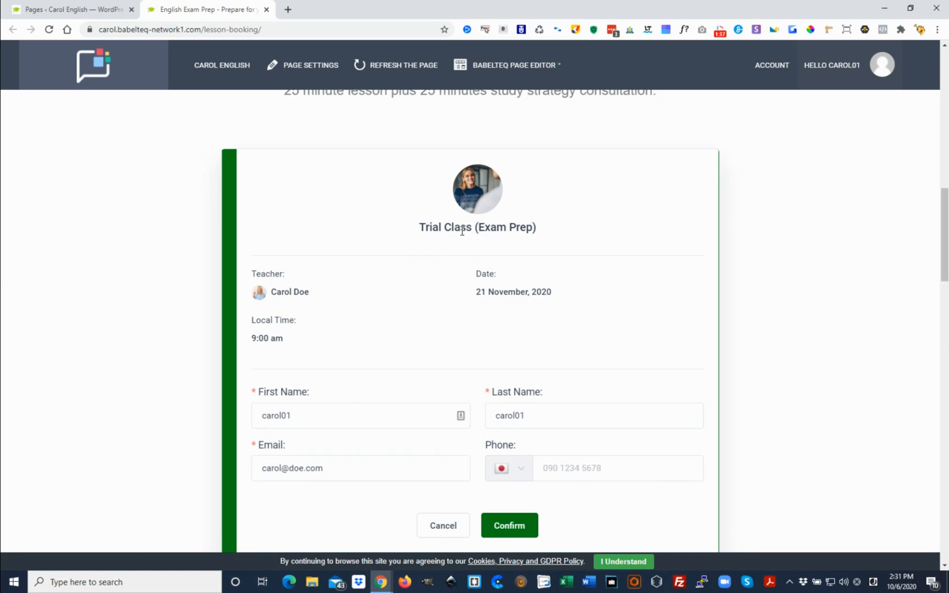
# Review the Trial Class (Exam Prep) booking details form and the introduction video section above it.
pyautogui.scroll(-1, 393, 293)
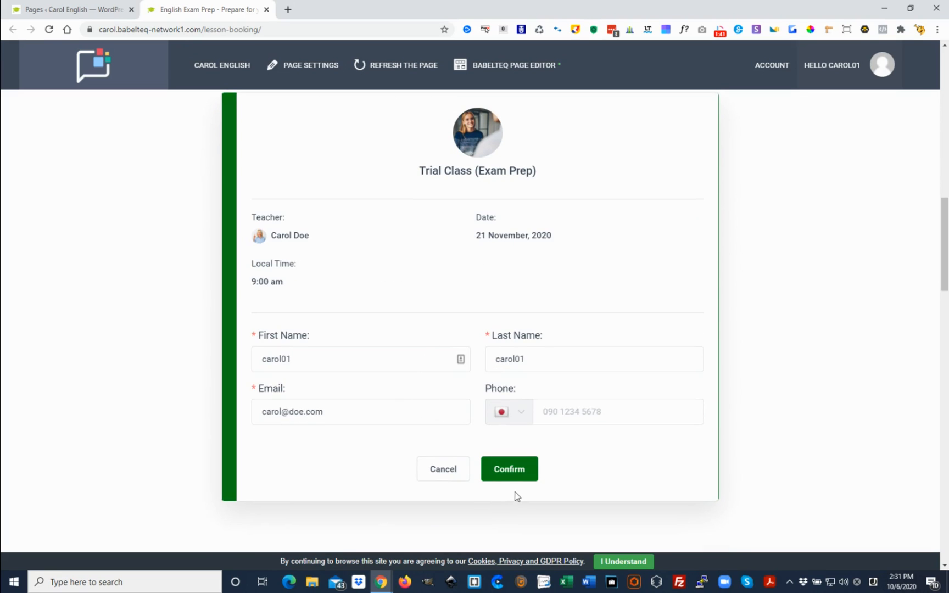
pyautogui.scroll(8, 404, 294)
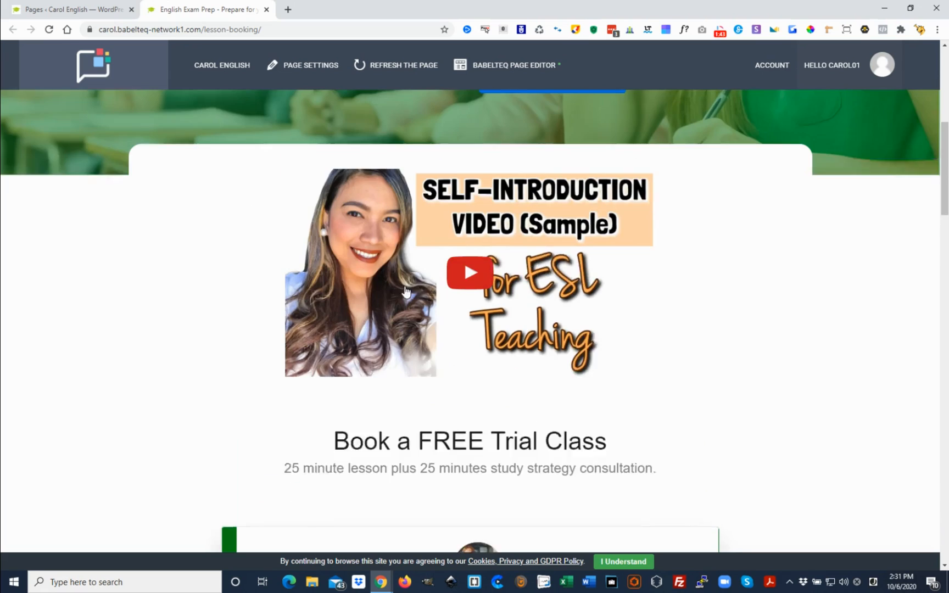
pyautogui.scroll(-5, 668, 324)
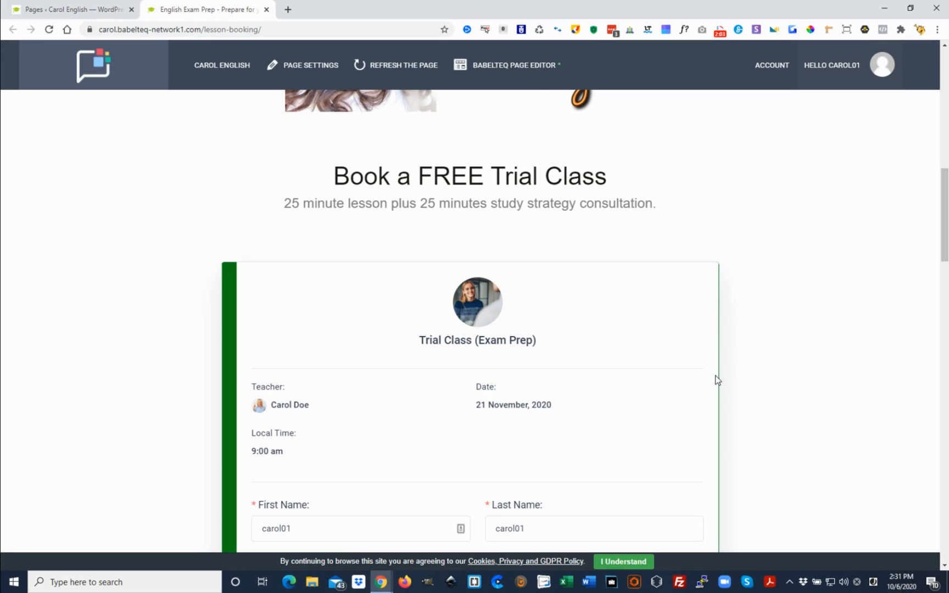
pyautogui.scroll(-1, 643, 377)
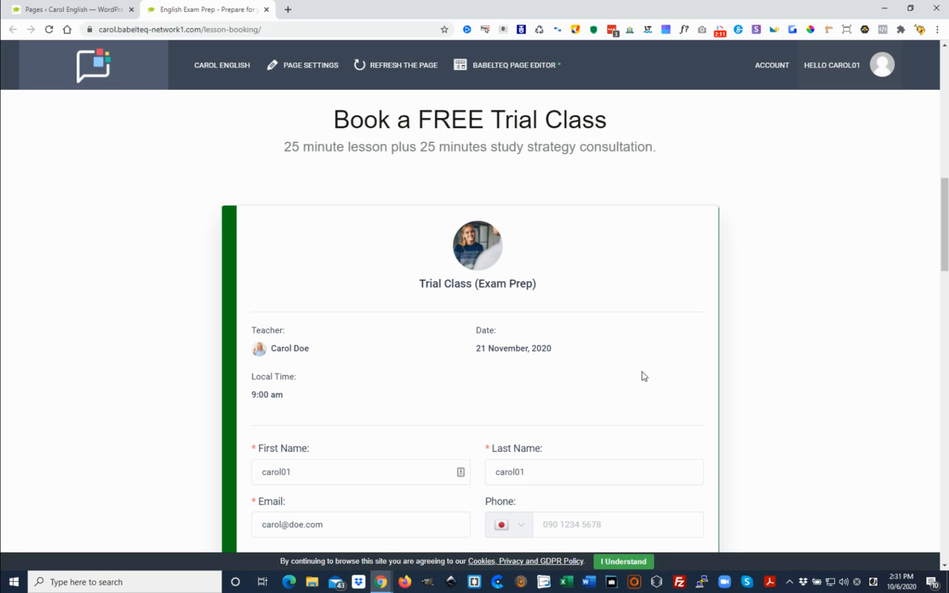
# Open the hero section's Book My Class pop-up calendar, try 26 December 2020, and close the pop-up.
pyautogui.scroll(7, 772, 373)
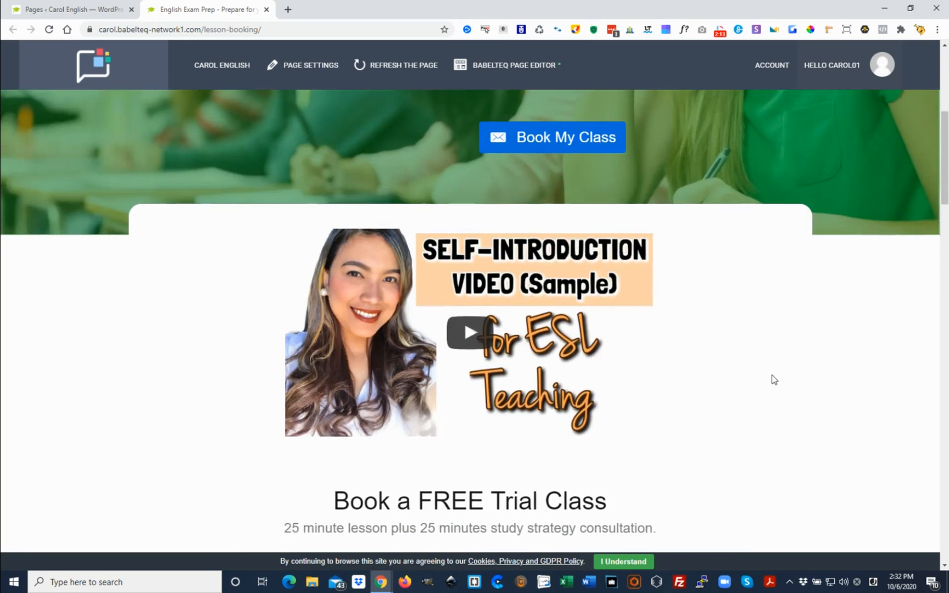
pyautogui.scroll(6, 772, 376)
pyautogui.scroll(-3, 720, 324)
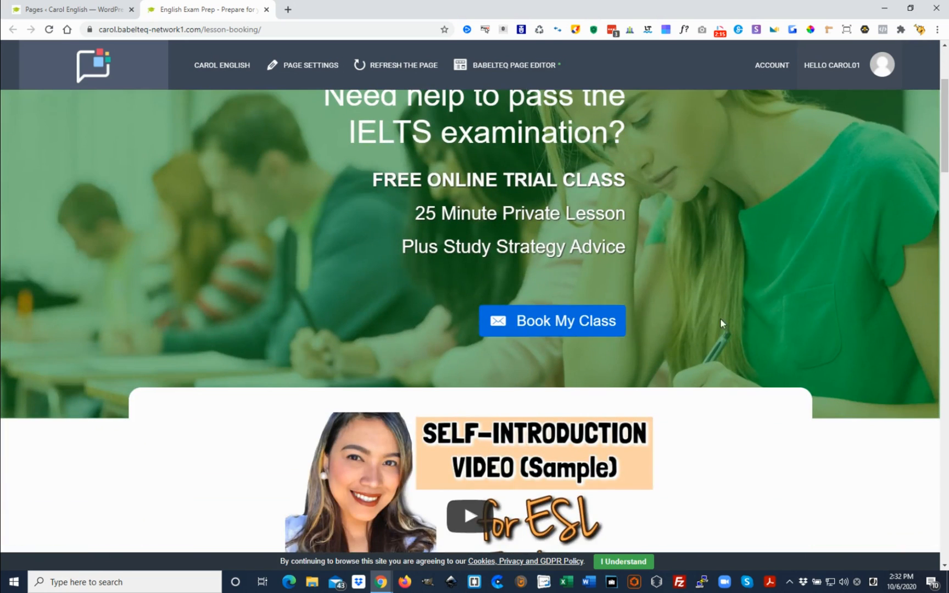
pyautogui.click(542, 326)
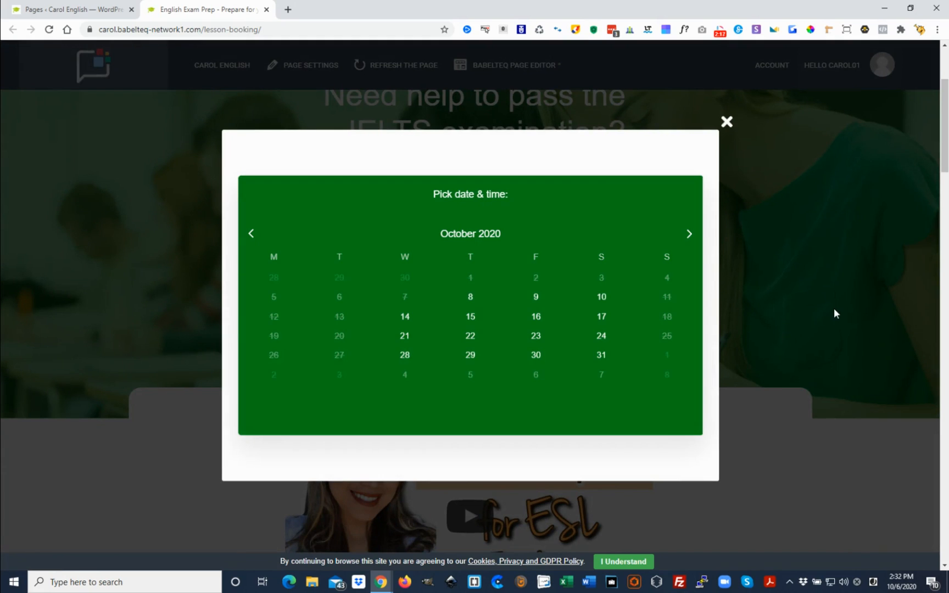
pyautogui.click(689, 235)
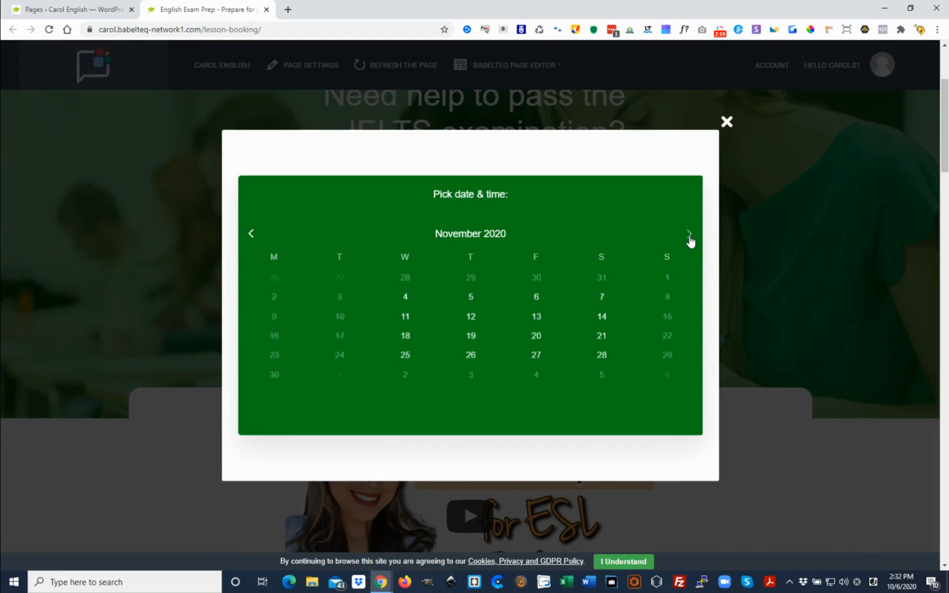
pyautogui.click(689, 239)
pyautogui.click(602, 334)
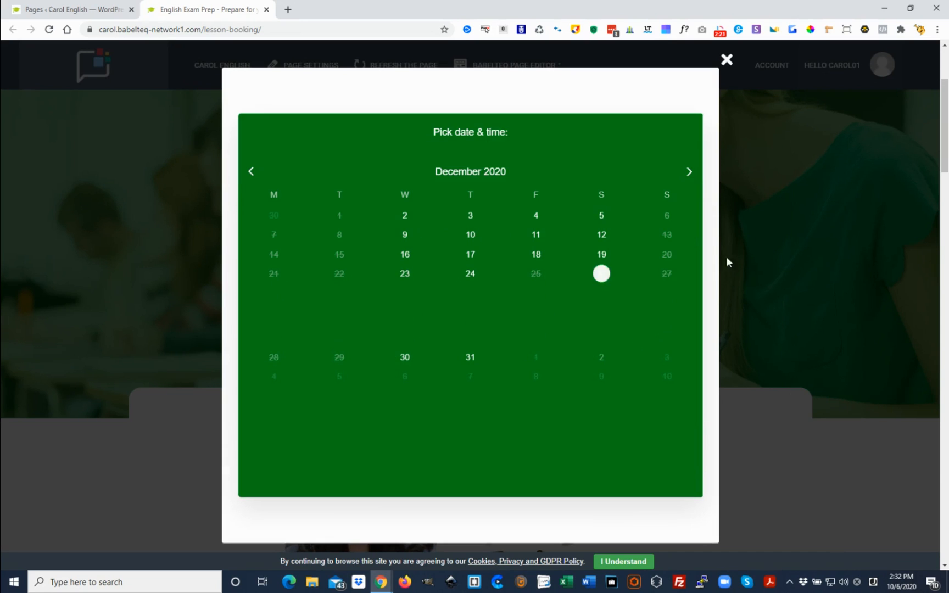
pyautogui.click(727, 59)
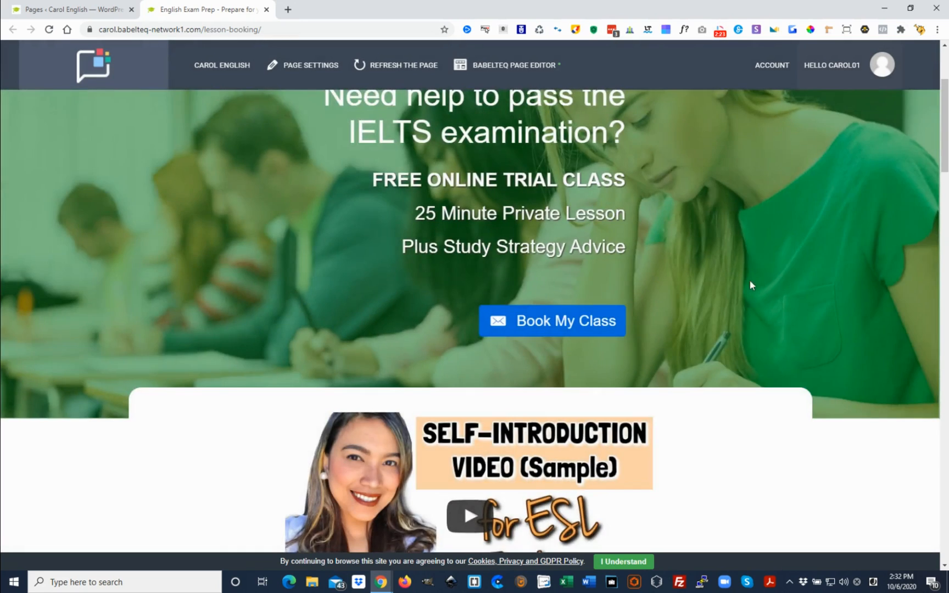
# Cancel the embedded trial class booking form to return to its date and time selection.
pyautogui.scroll(-15, 745, 362)
pyautogui.scroll(4, 746, 372)
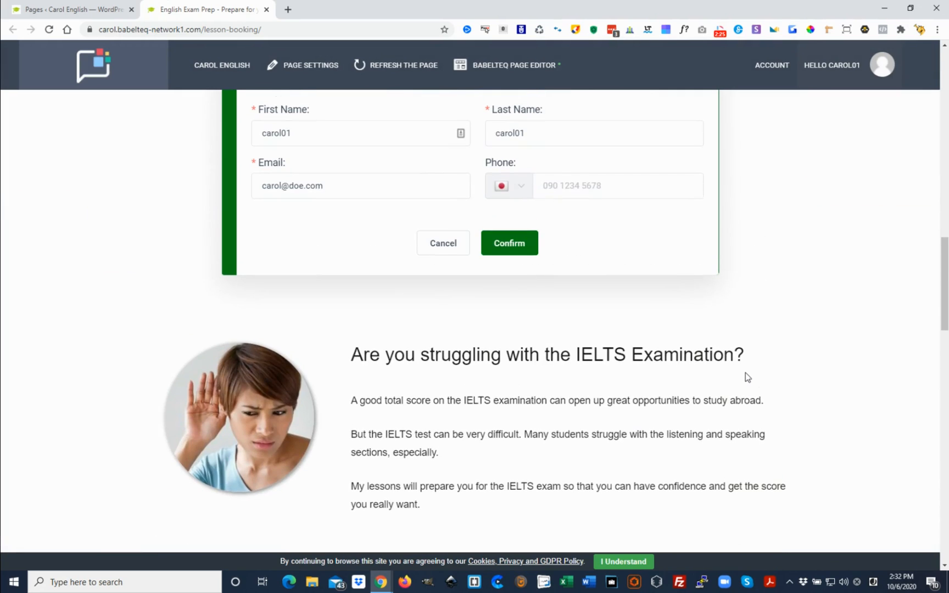
pyautogui.click(435, 244)
# Preview the booking pop-up from the free trial banner above the About Me section and close it.
pyautogui.scroll(-4, 756, 391)
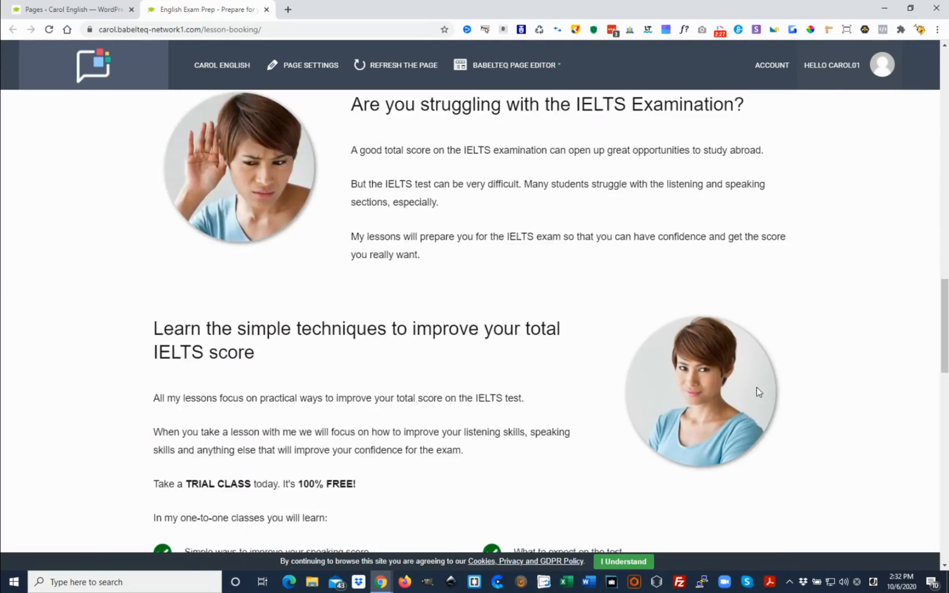
pyautogui.scroll(-8, 736, 379)
pyautogui.click(687, 292)
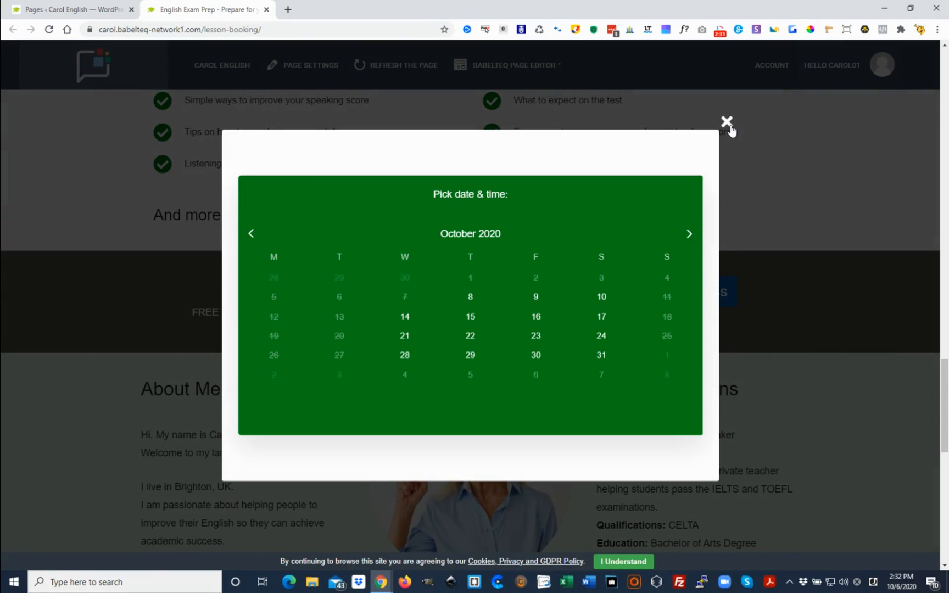
pyautogui.click(726, 121)
pyautogui.scroll(15, 773, 325)
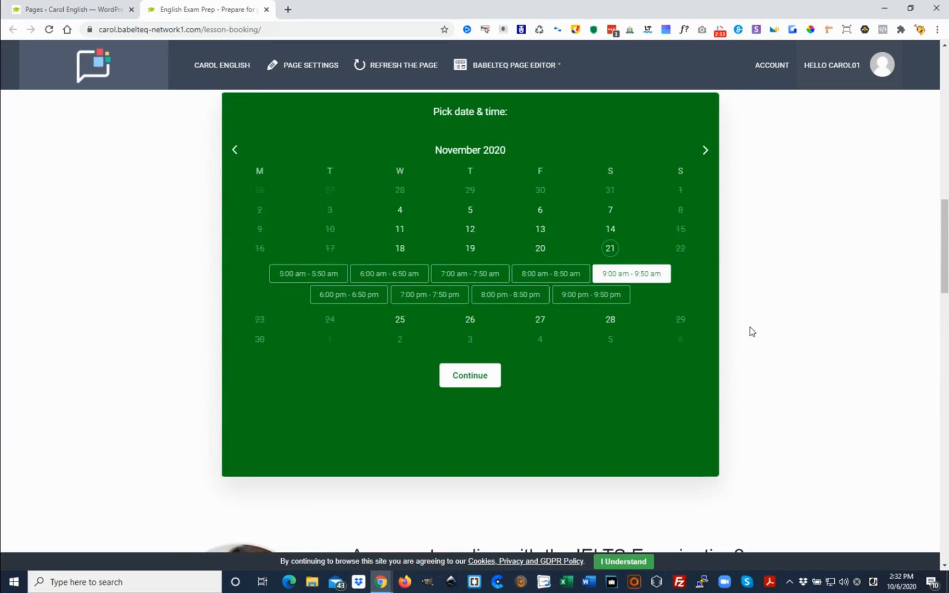
pyautogui.scroll(10, 751, 331)
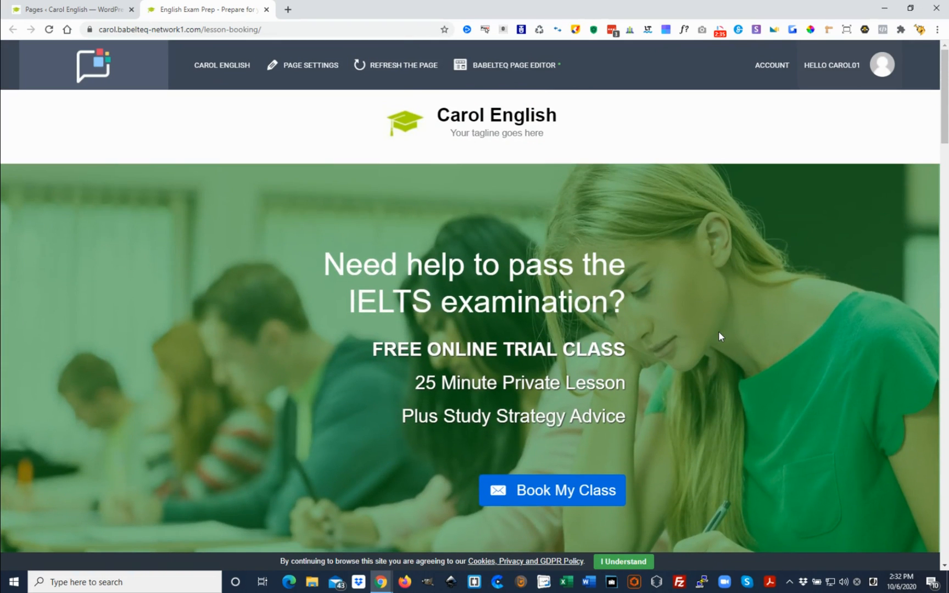
# Return to the site's admin tab and open the Bookings dashboard, showing its employee statistics and upcoming appointments.
pyautogui.click(97, 11)
pyautogui.scroll(5, 303, 283)
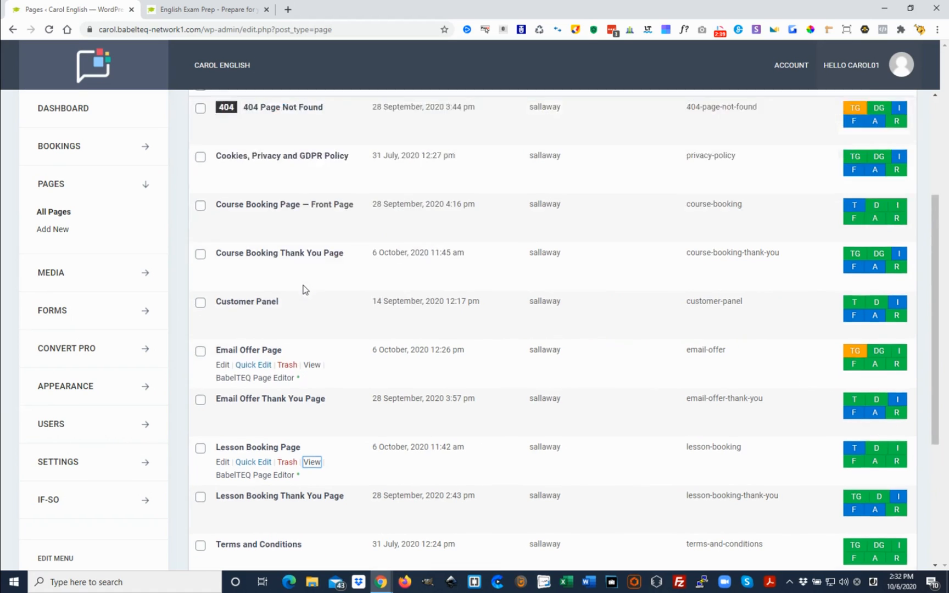
pyautogui.scroll(2, 283, 275)
pyautogui.click(64, 107)
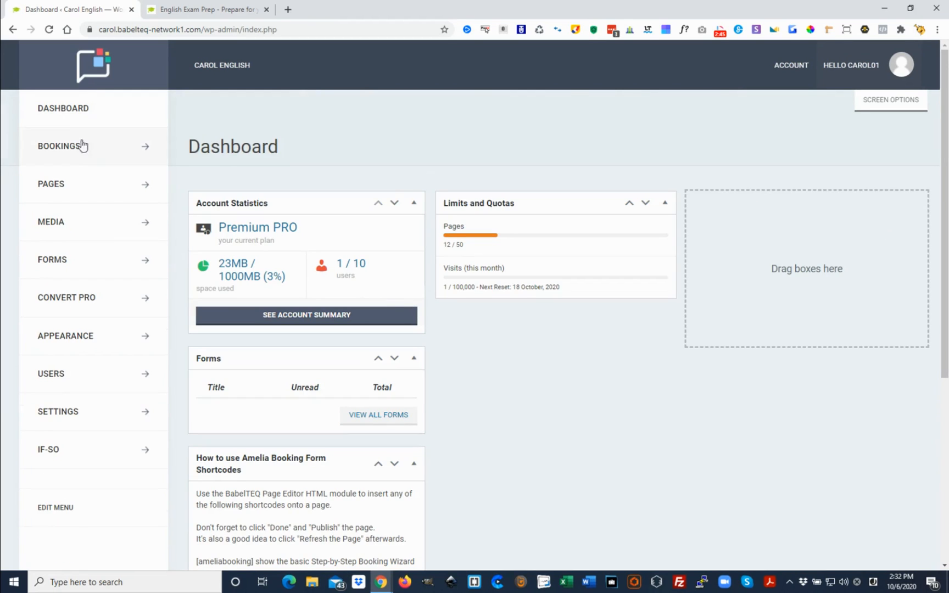
pyautogui.click(142, 152)
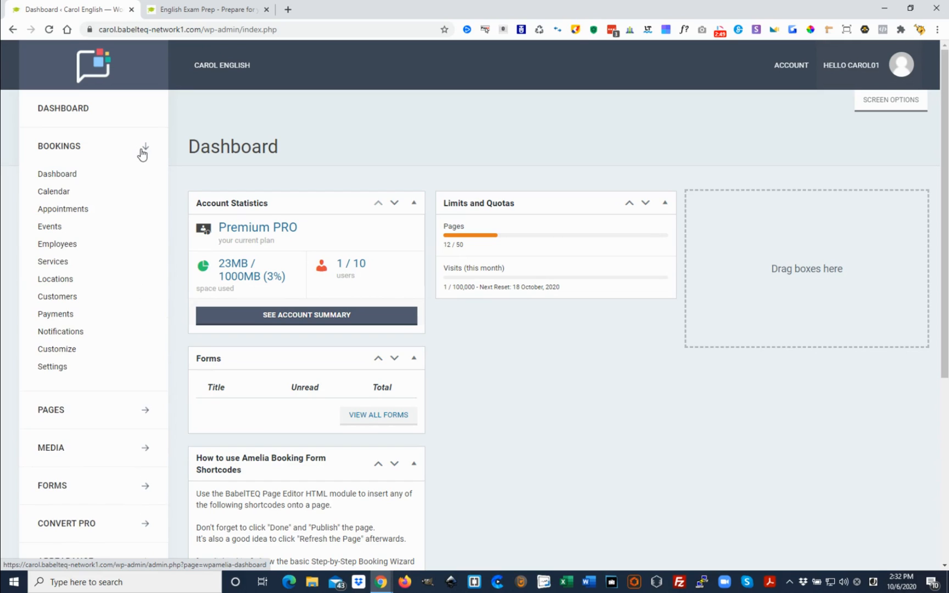
pyautogui.click(58, 176)
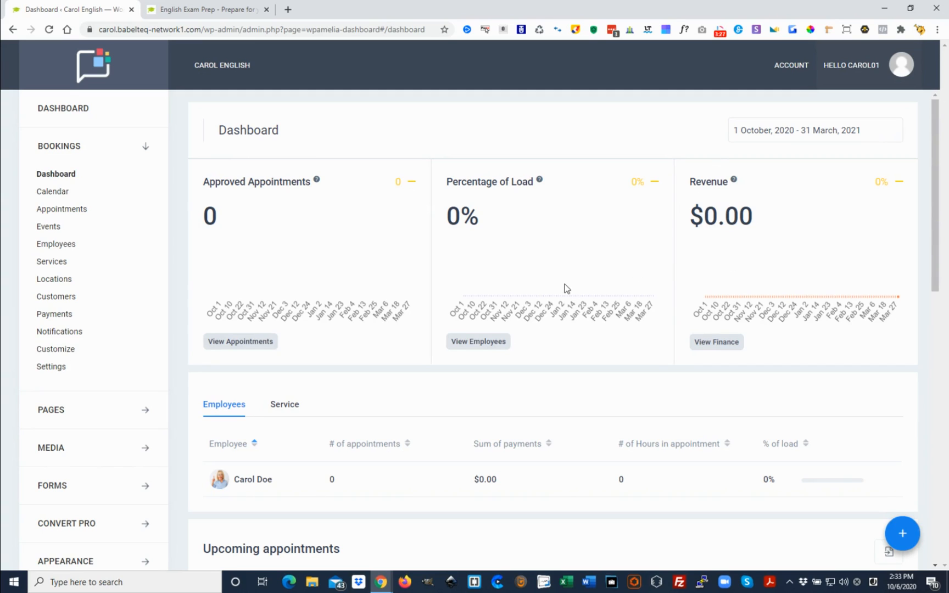
pyautogui.scroll(-1, 564, 284)
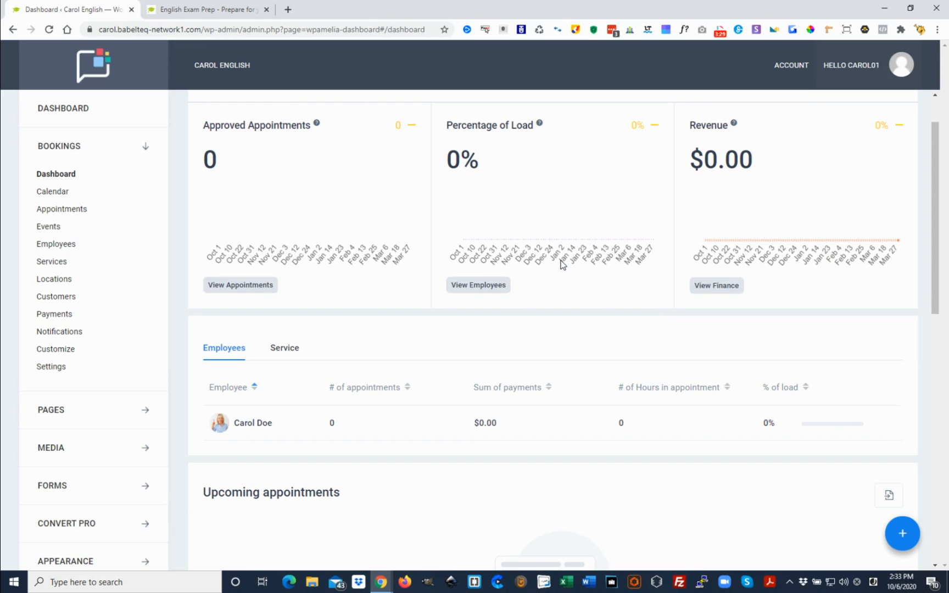
pyautogui.scroll(-1, 562, 265)
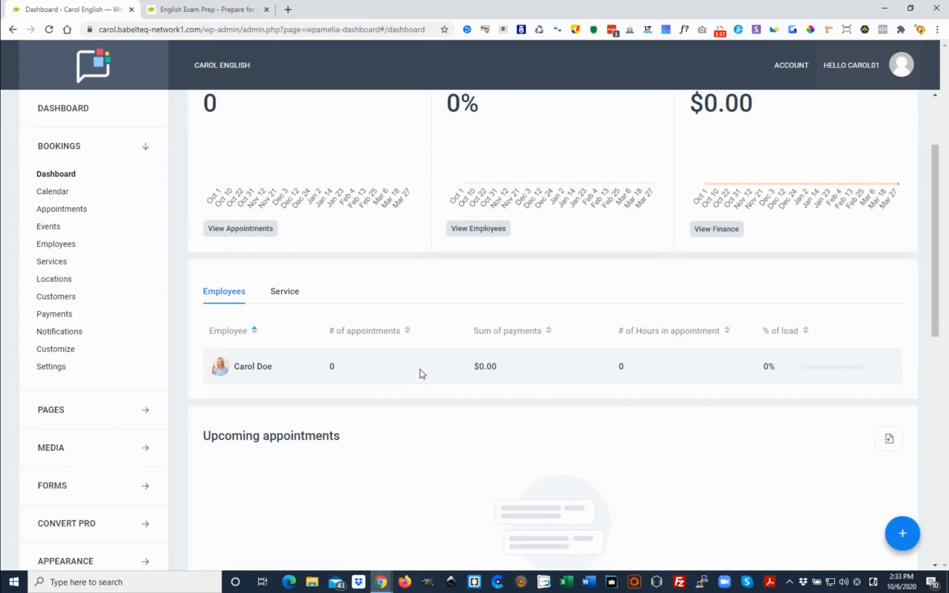
# Review the Bookings dashboard's upcoming appointments, Interests / Conversions chart and customer statistics, ending back at the date range.
pyautogui.scroll(-3, 417, 411)
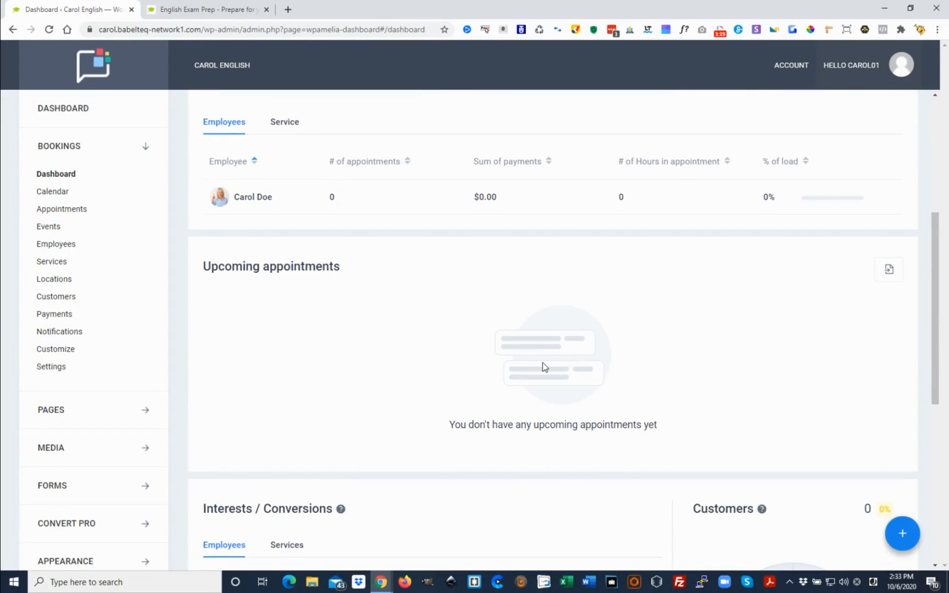
pyautogui.scroll(-1, 468, 366)
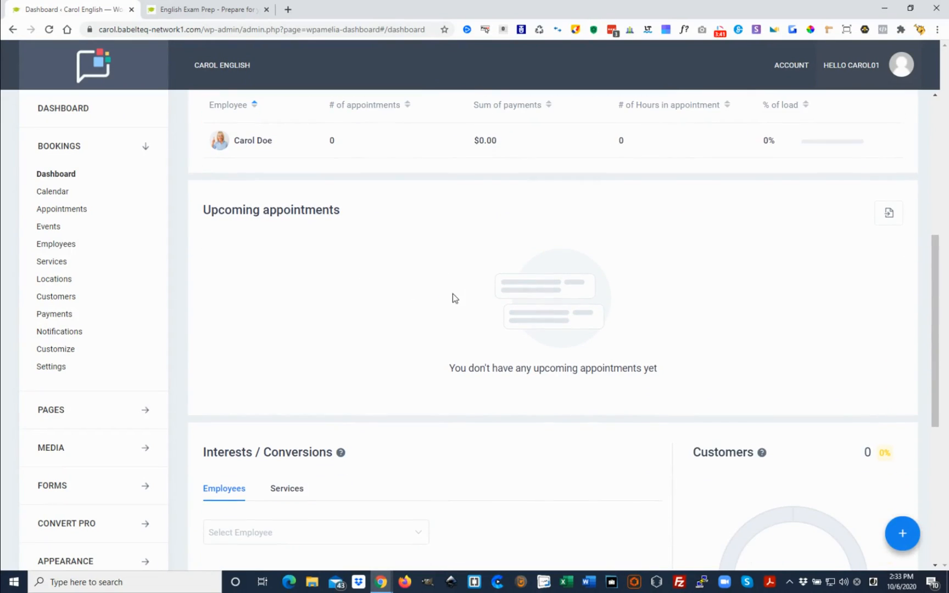
pyautogui.scroll(-2, 497, 302)
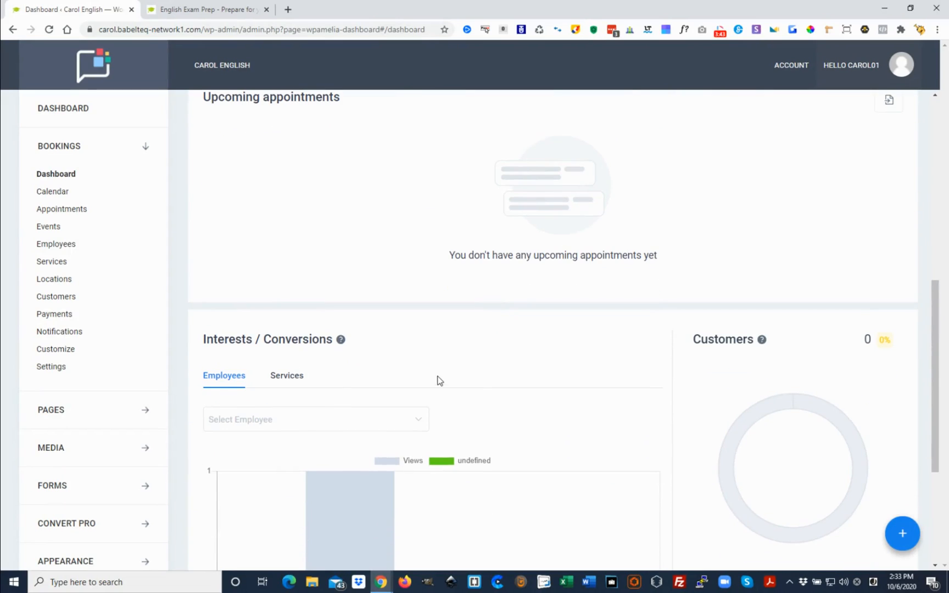
pyautogui.scroll(-2, 547, 293)
pyautogui.scroll(-2, 551, 362)
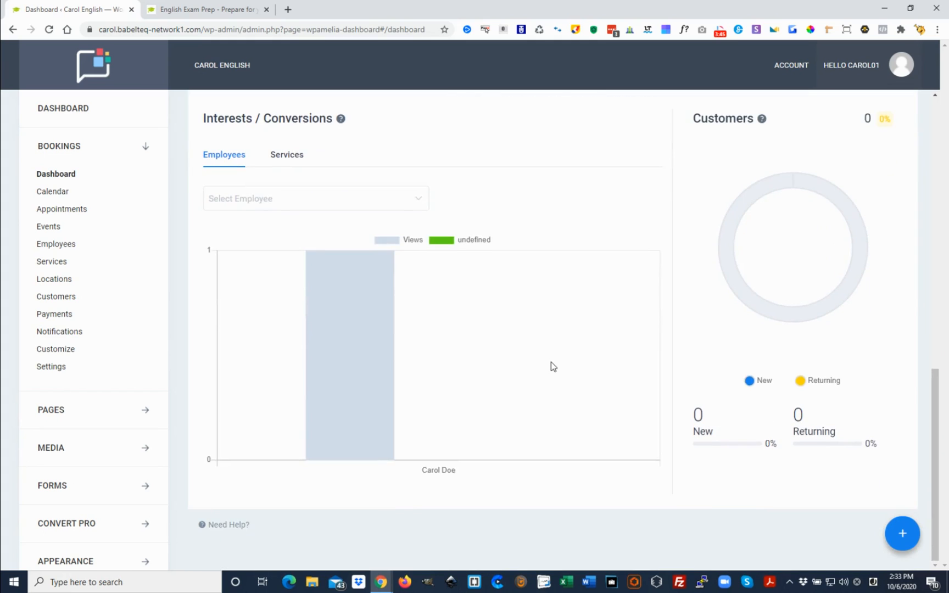
pyautogui.scroll(7, 551, 363)
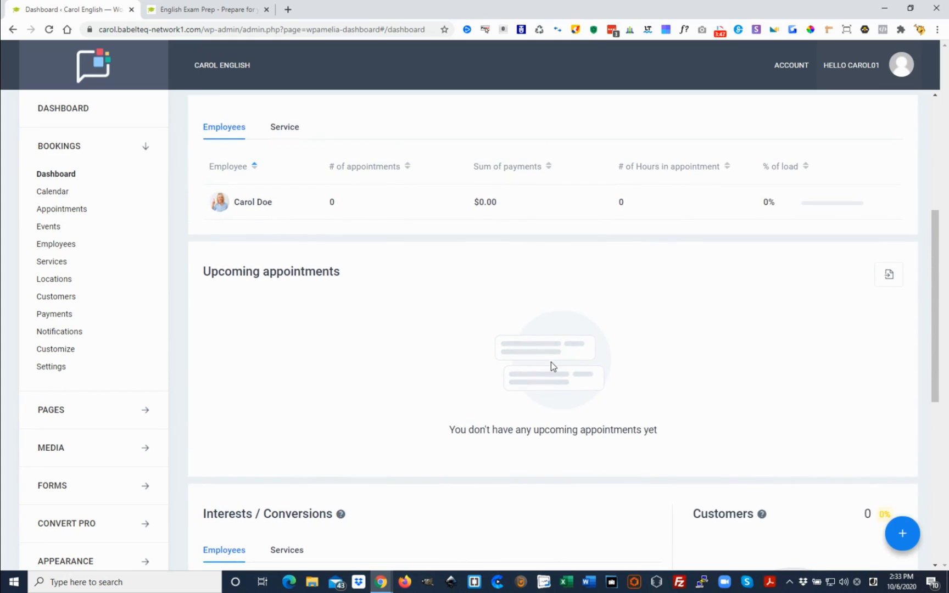
pyautogui.scroll(5, 551, 362)
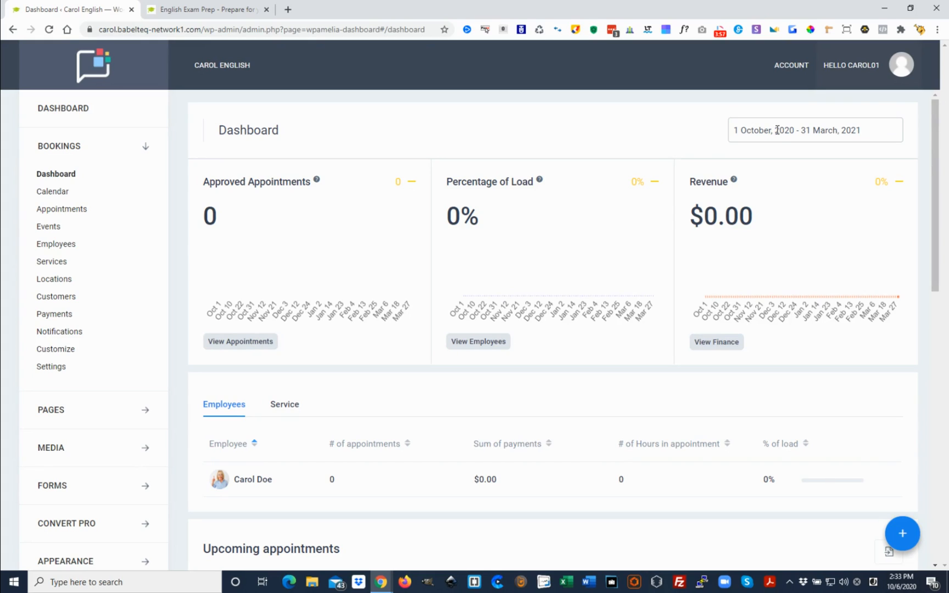
# Set the Bookings dashboard's date range to 1 October 2020 through 30 April 2021.
pyautogui.click(794, 135)
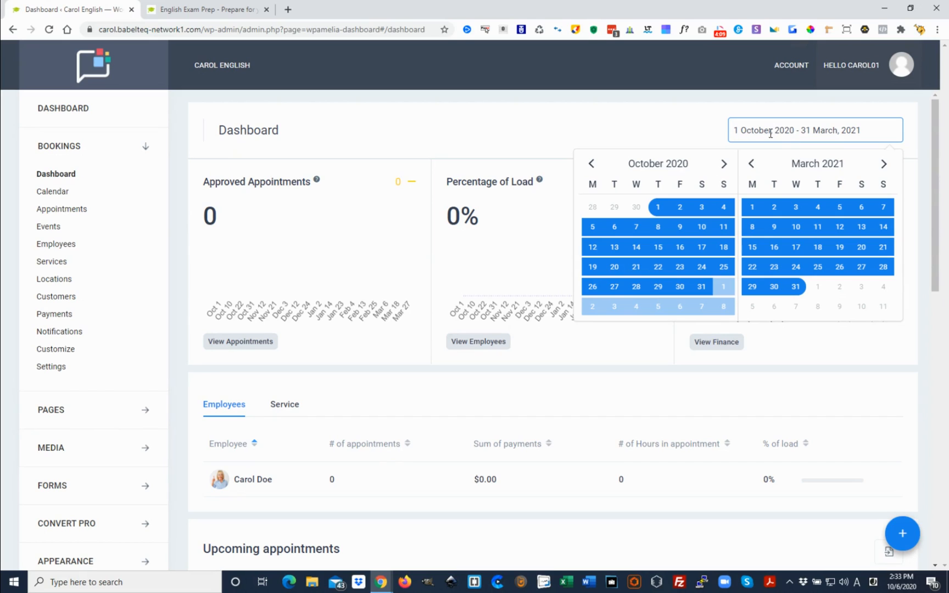
pyautogui.click(659, 208)
pyautogui.click(680, 207)
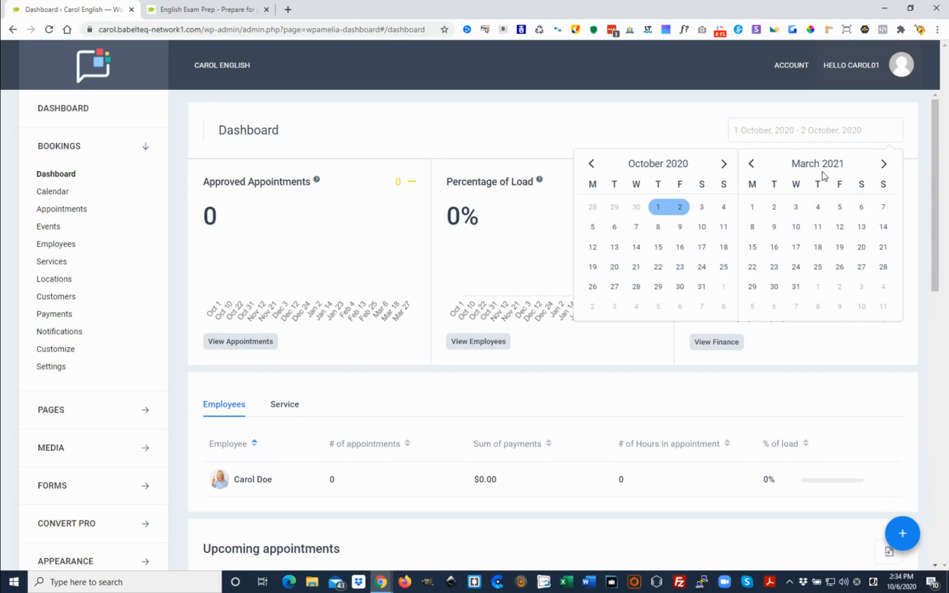
pyautogui.click(884, 164)
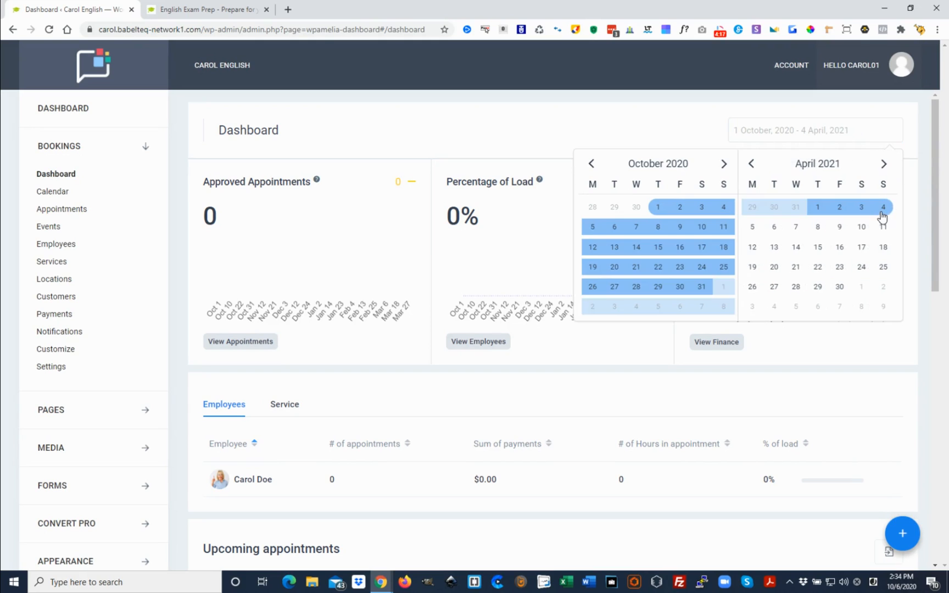
pyautogui.click(841, 288)
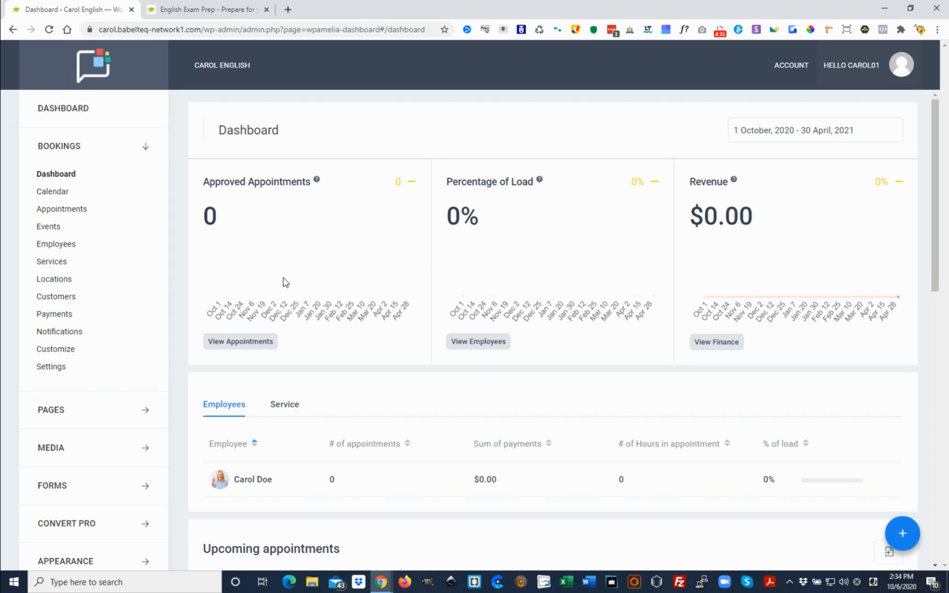
# Open the bookings Calendar and view it as a timeline and as a month.
pyautogui.click(52, 191)
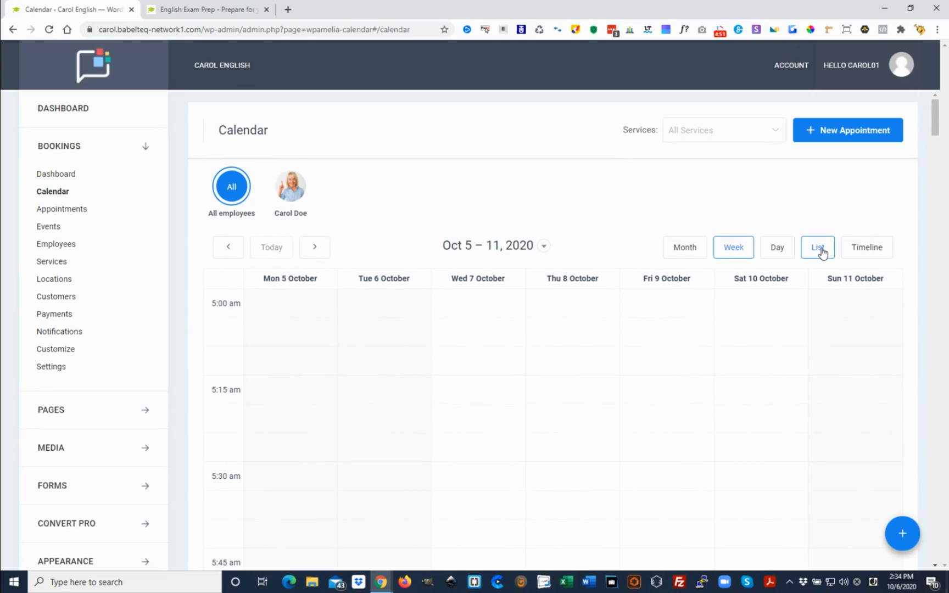
pyautogui.click(858, 250)
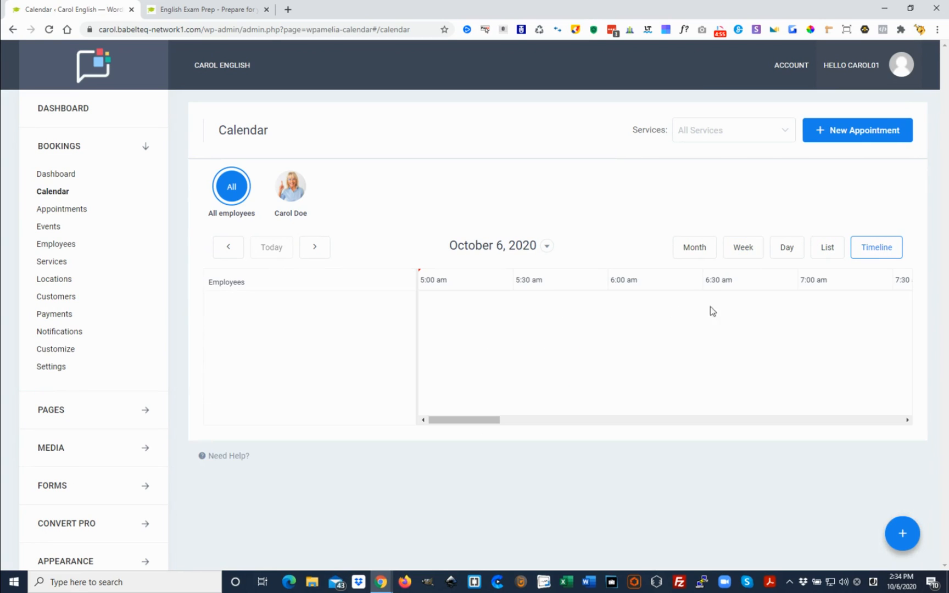
pyautogui.click(701, 257)
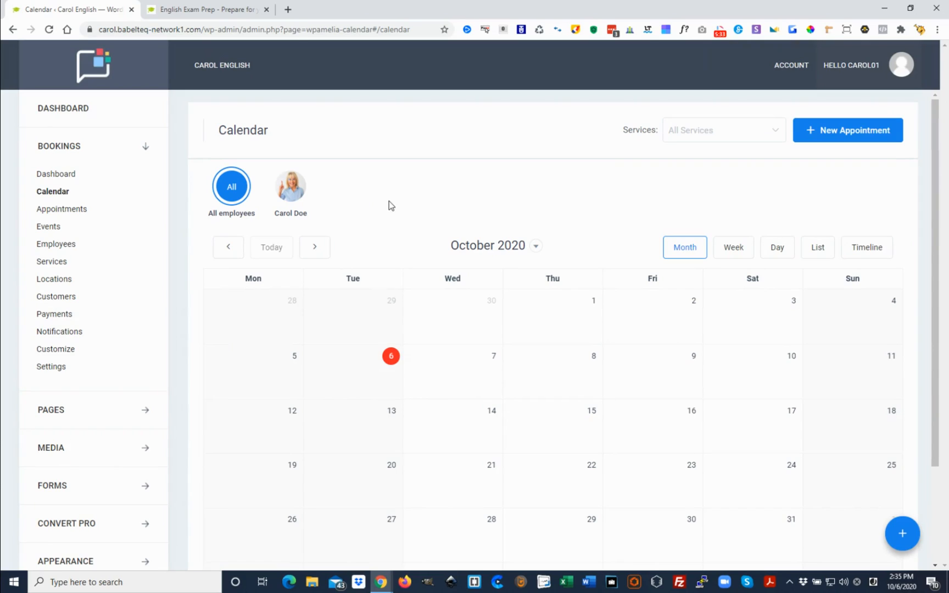
# Open the Appointments page, preview the blank New Appointment form and close it unsaved, and look at the Events page.
pyautogui.click(55, 214)
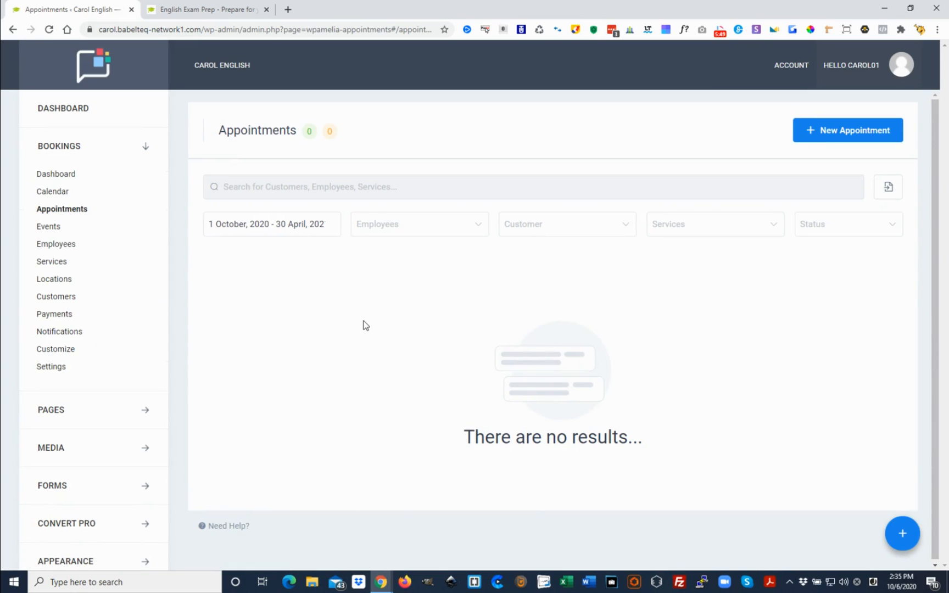
pyautogui.click(835, 135)
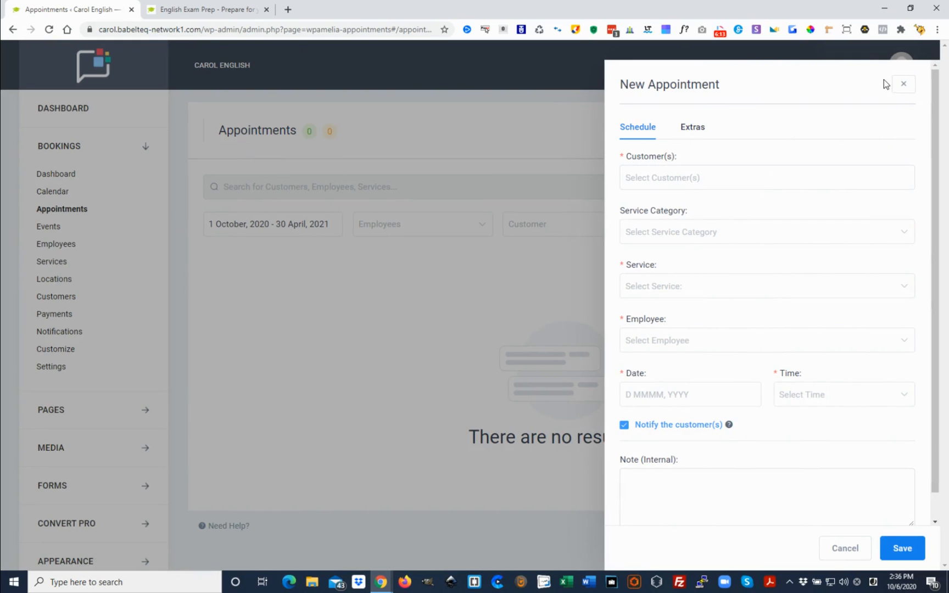
pyautogui.click(901, 88)
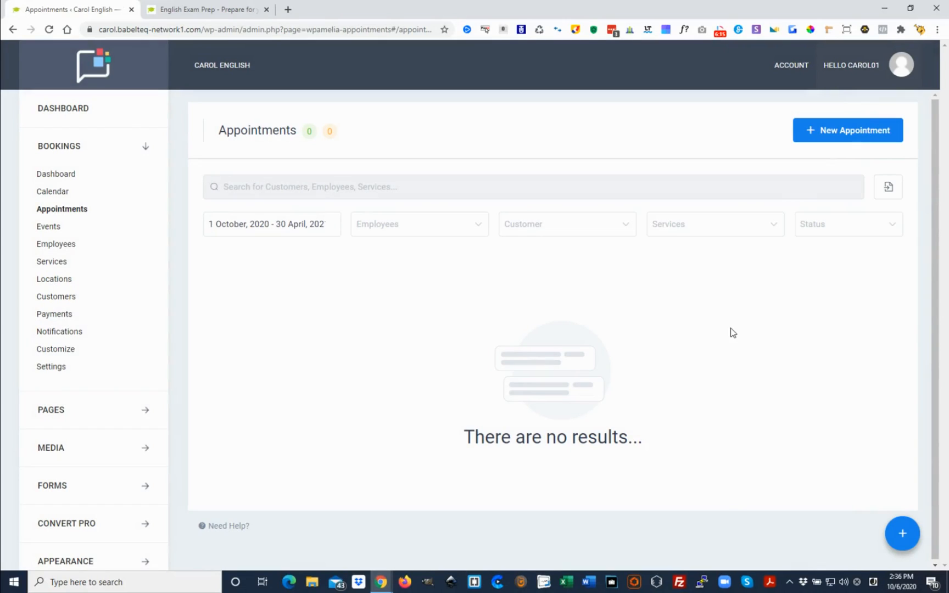
pyautogui.click(43, 227)
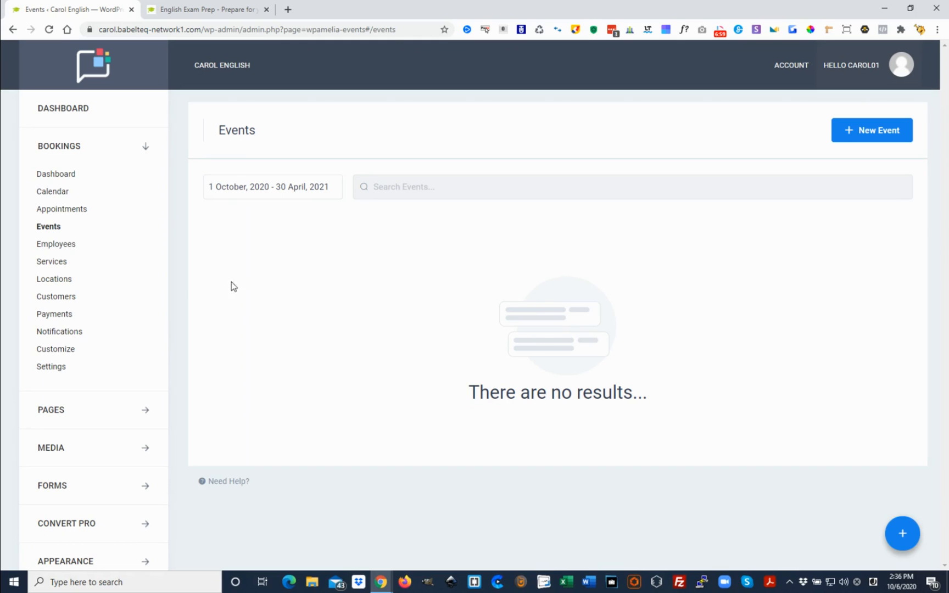
# Open the Employees page, preview the blank New Employee form, and close it without saving.
pyautogui.click(59, 246)
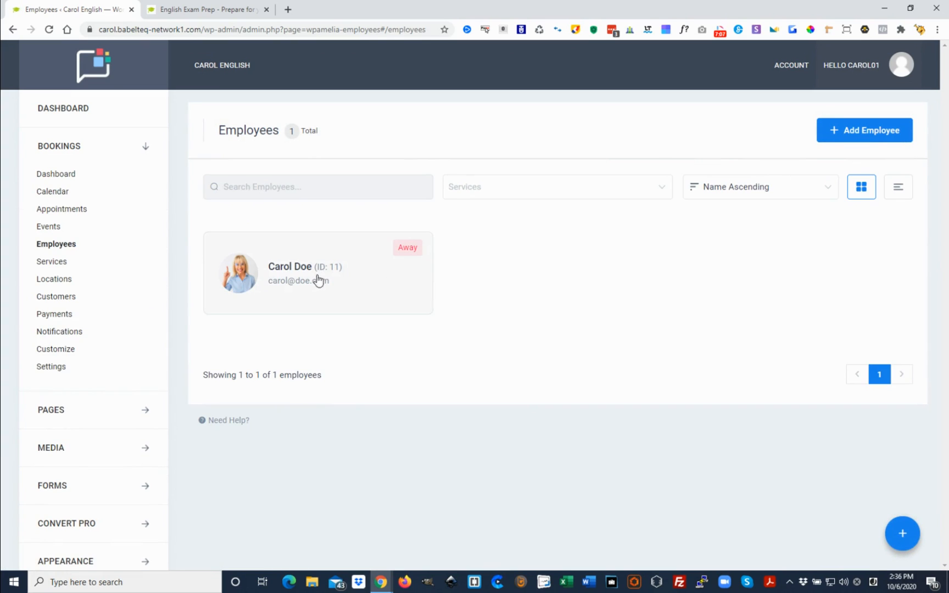
pyautogui.click(854, 142)
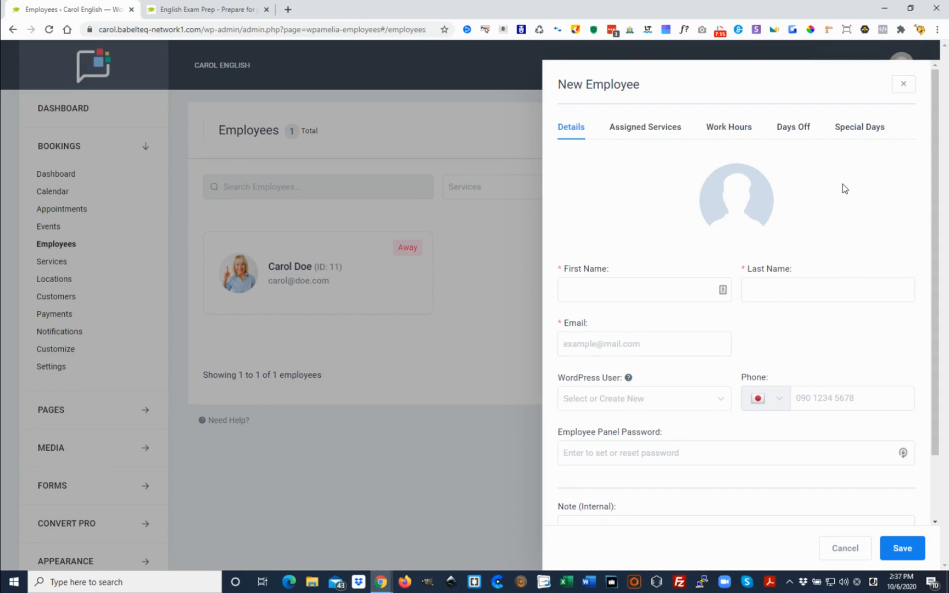
pyautogui.scroll(-2, 835, 225)
pyautogui.scroll(2, 826, 269)
pyautogui.click(902, 86)
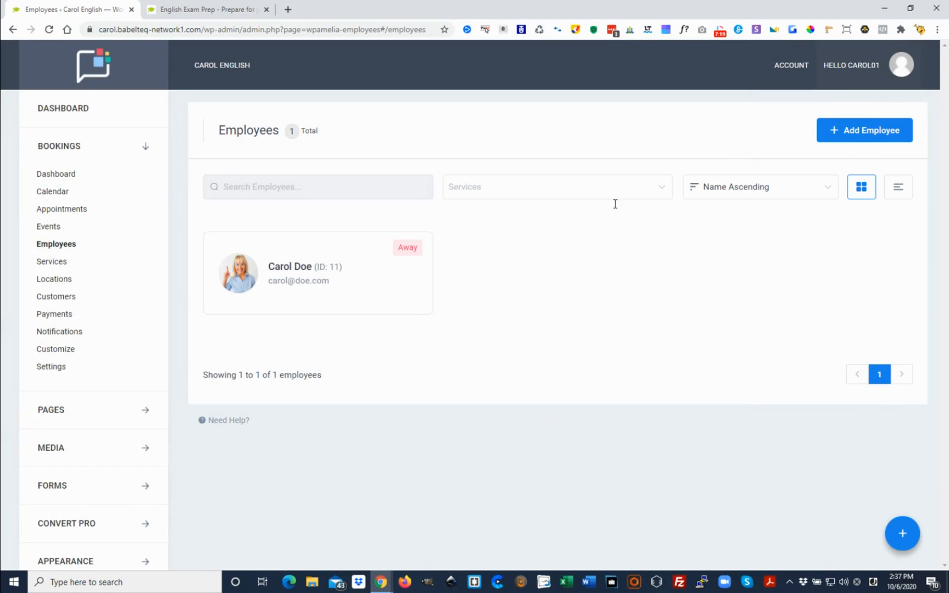
# Open the existing employee's record and review the personal details, internal note, and assigned services with their prices and capacities.
pyautogui.click(305, 275)
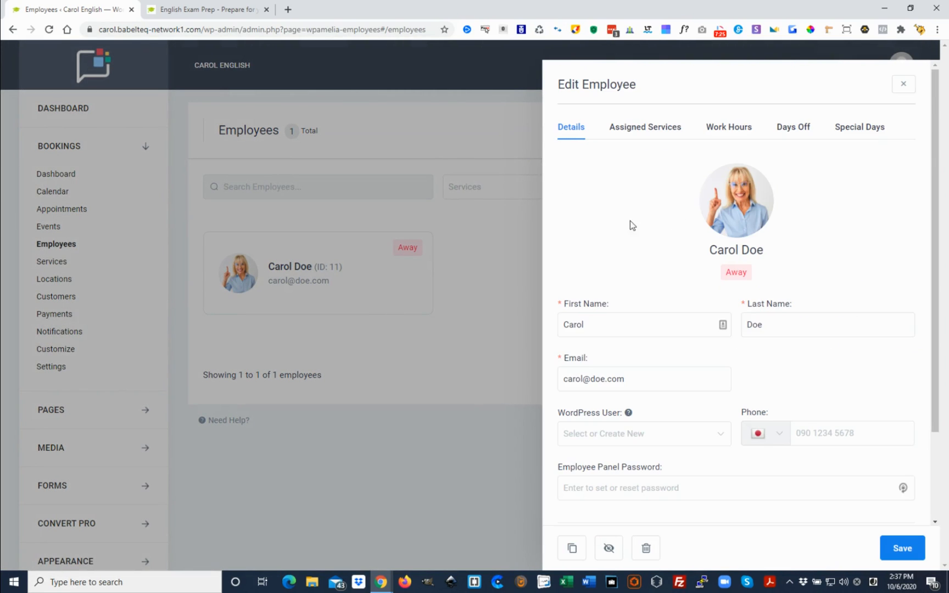
pyautogui.moveTo(731, 218)
pyautogui.scroll(-1, 714, 330)
pyautogui.scroll(-1, 689, 299)
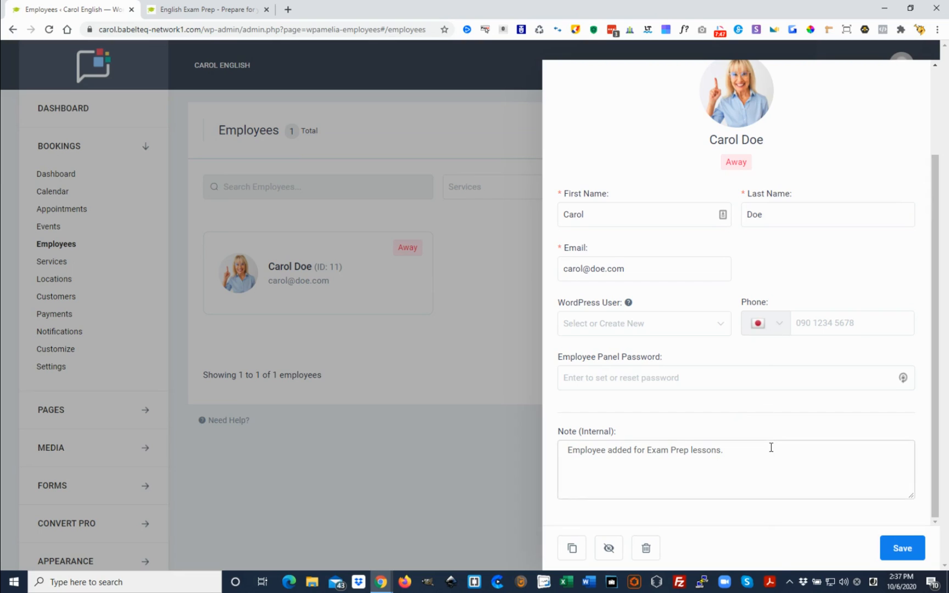
pyautogui.scroll(1, 769, 447)
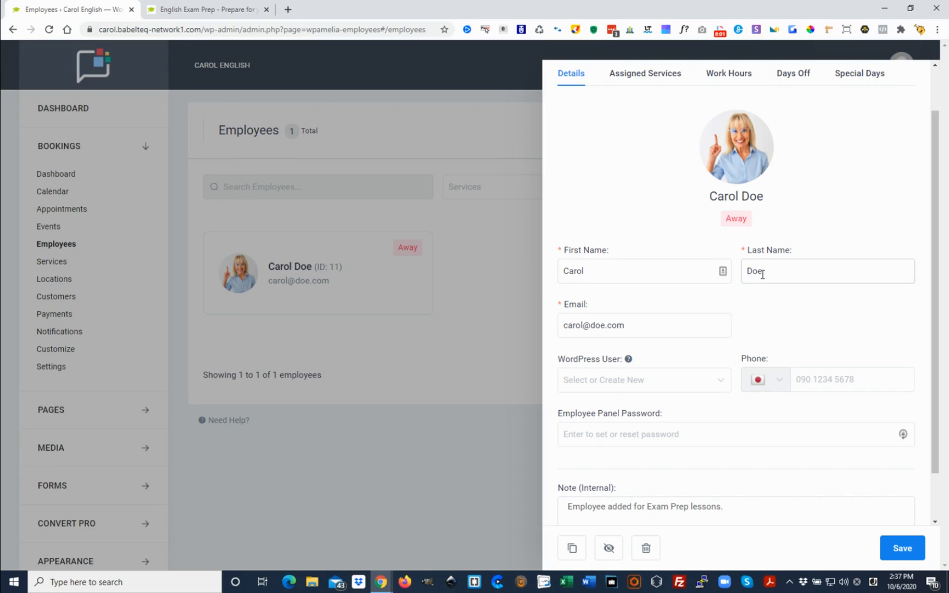
pyautogui.click(657, 76)
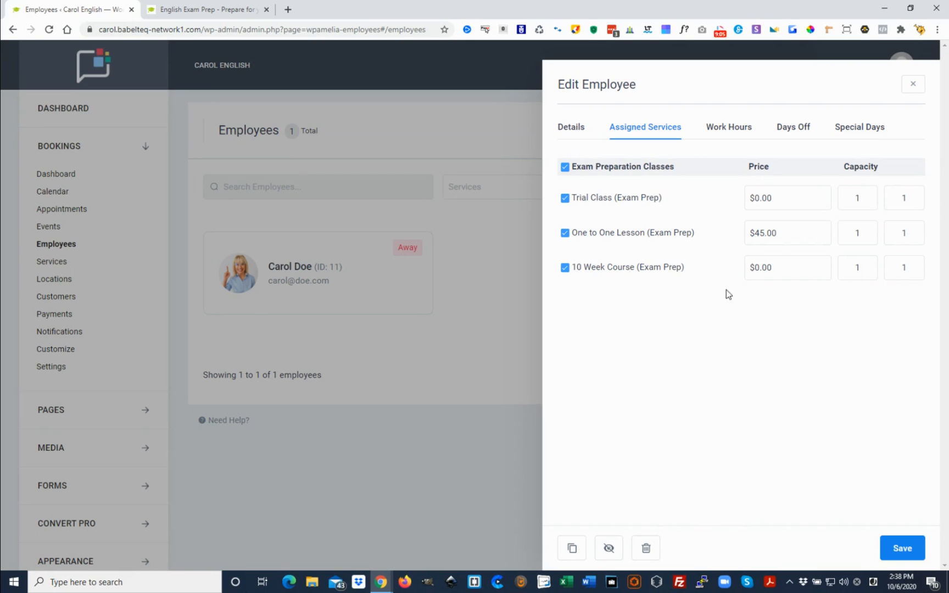
# Switch to the lesson booking page in the other browser tab and open Start a Course from its footer links.
pyautogui.click(213, 9)
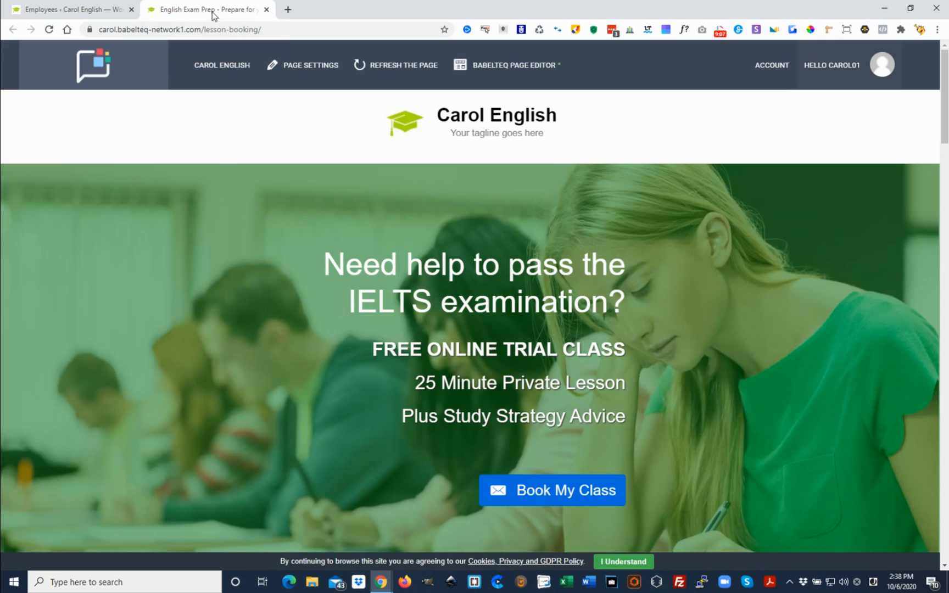
pyautogui.scroll(-10, 576, 356)
pyautogui.scroll(-20, 587, 363)
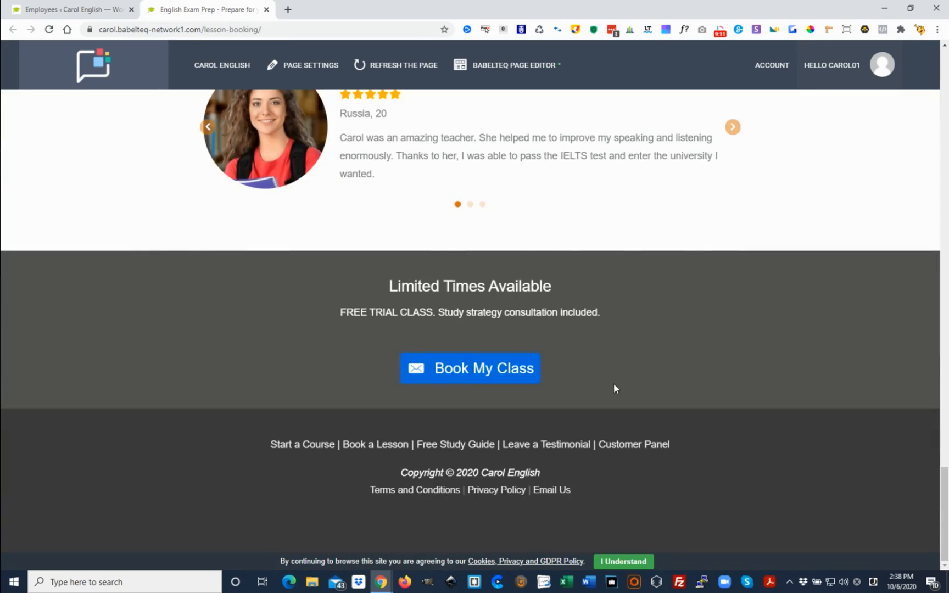
pyautogui.click(312, 446)
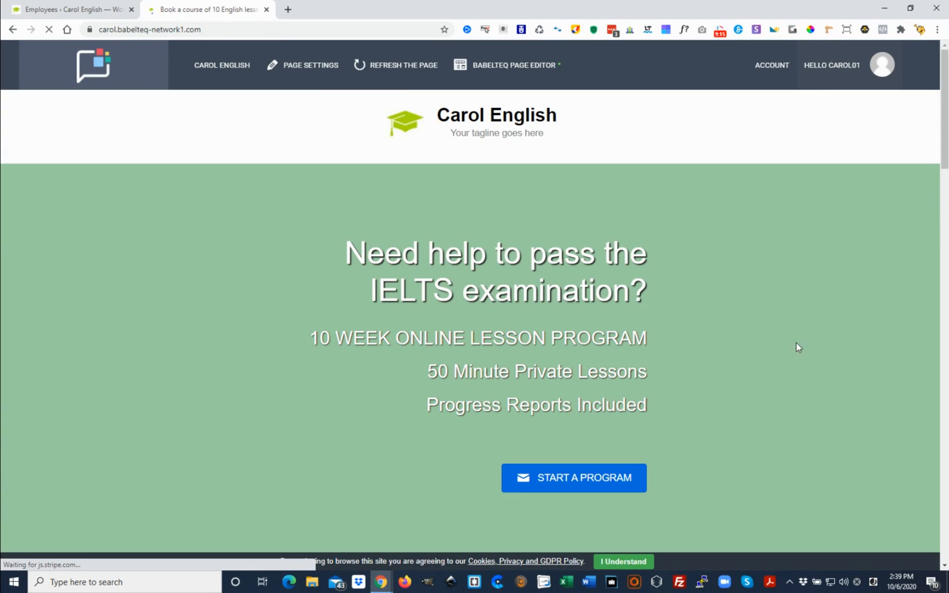
# Examine the course page's outline and the Book My Program Today form for the 10 Week Lesson Package.
pyautogui.scroll(-5, 844, 373)
pyautogui.scroll(-10, 860, 378)
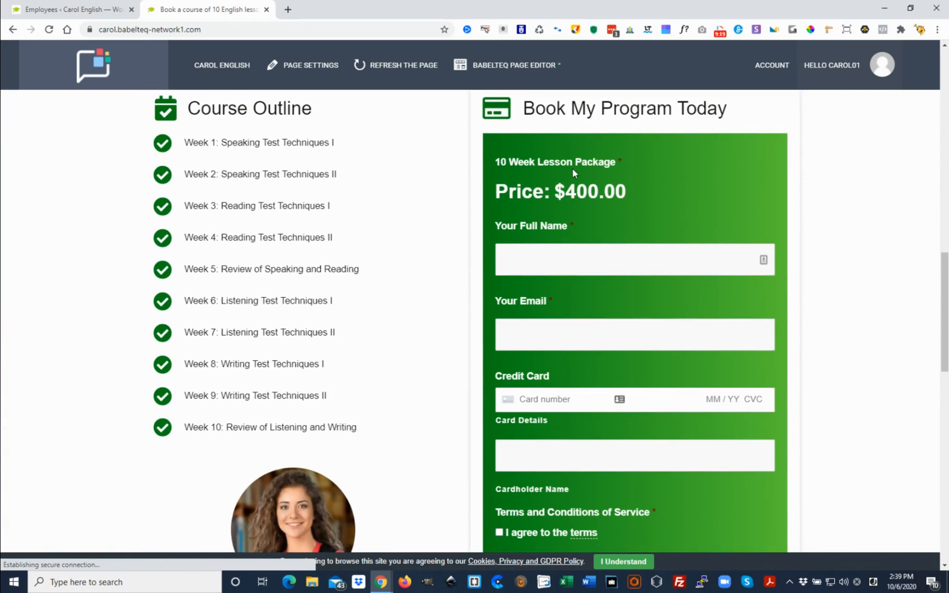
pyautogui.scroll(-2, 704, 426)
pyautogui.scroll(-1, 705, 425)
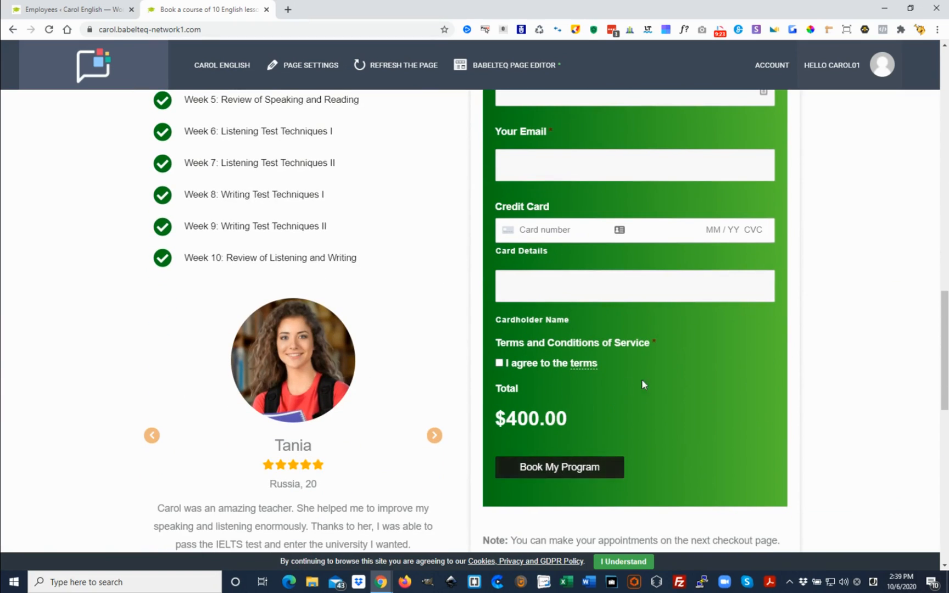
pyautogui.scroll(1, 659, 382)
pyautogui.scroll(3, 675, 384)
pyautogui.scroll(-3, 703, 395)
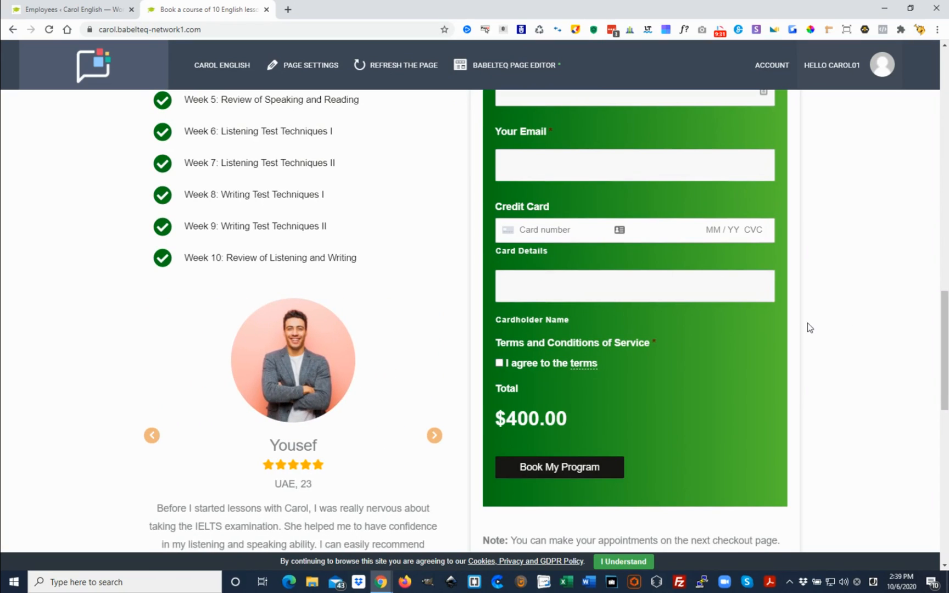
# Return to the employee record in the admin tab and review the weekly work hours and the days off.
pyautogui.click(83, 11)
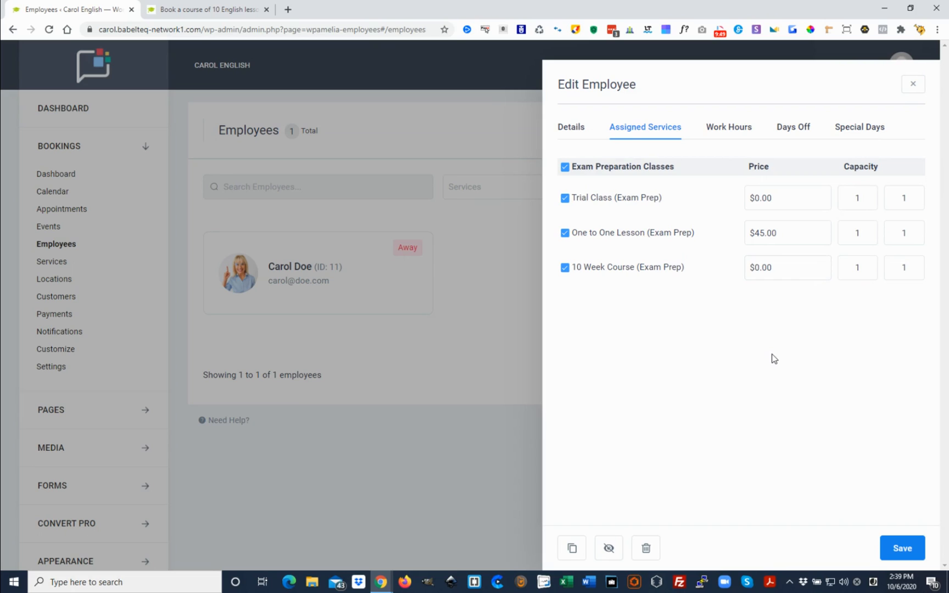
pyautogui.click(725, 134)
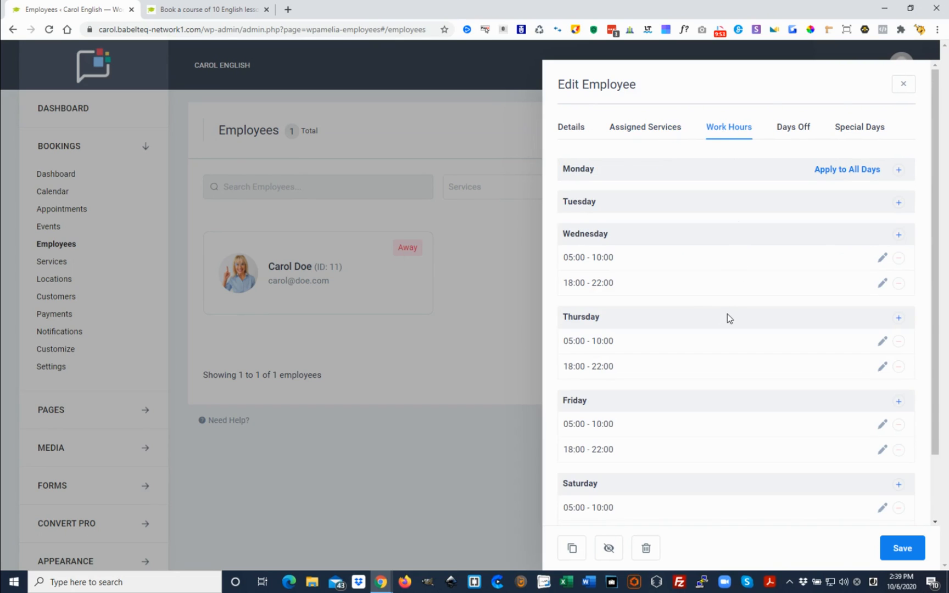
pyautogui.scroll(-1, 727, 315)
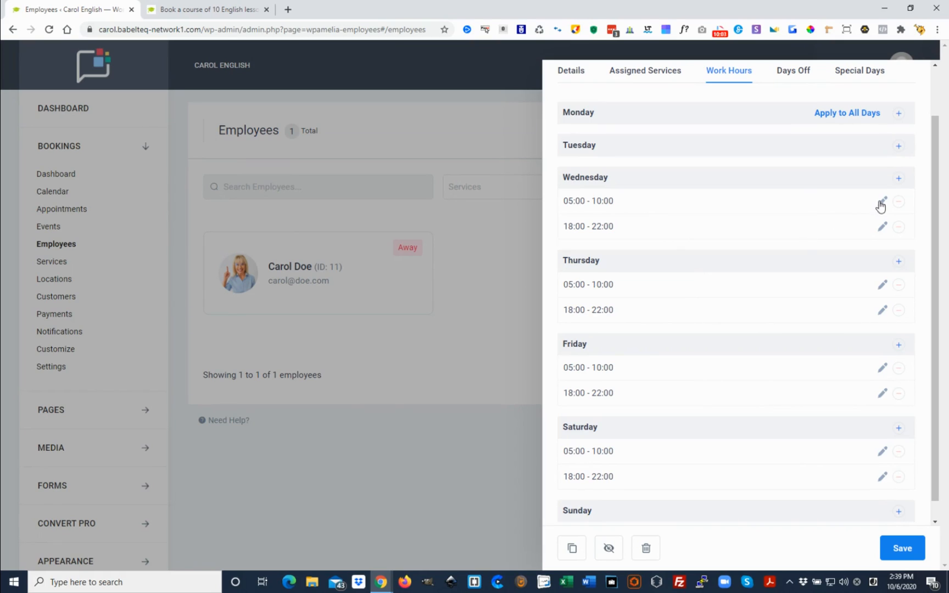
pyautogui.scroll(-1, 794, 354)
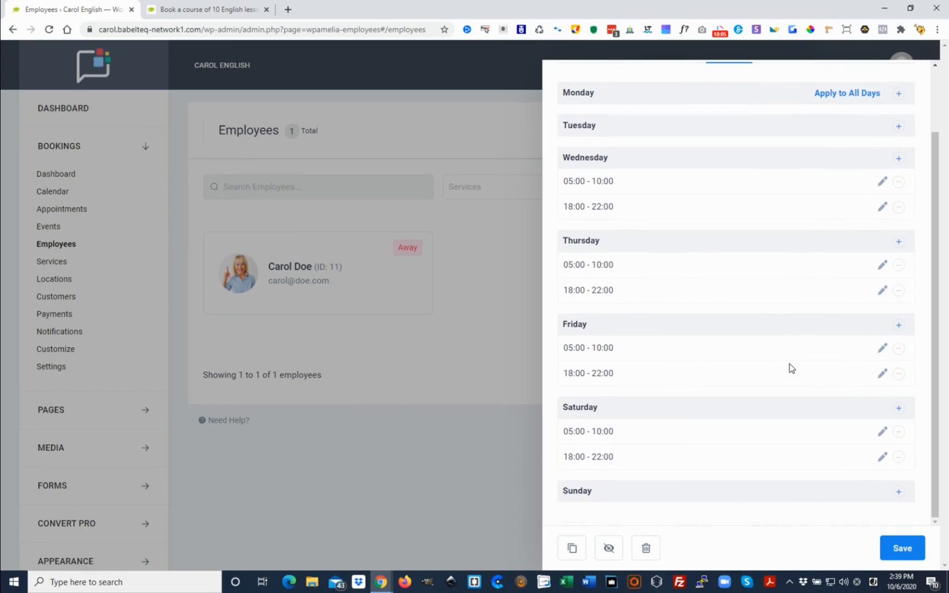
pyautogui.scroll(2, 791, 366)
pyautogui.click(788, 132)
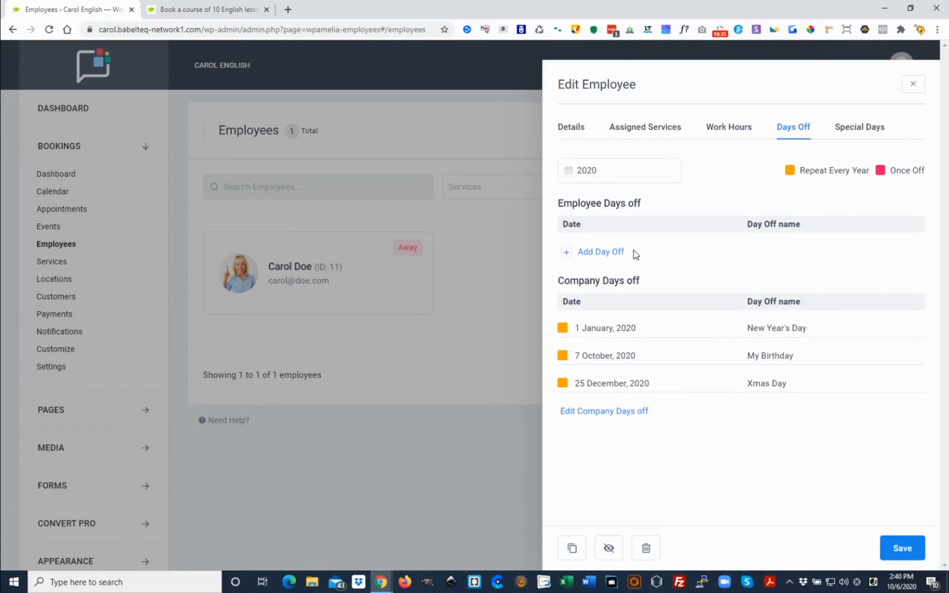
# Review the employee's special days, days off and work hours, and close the record without saving.
pyautogui.click(859, 129)
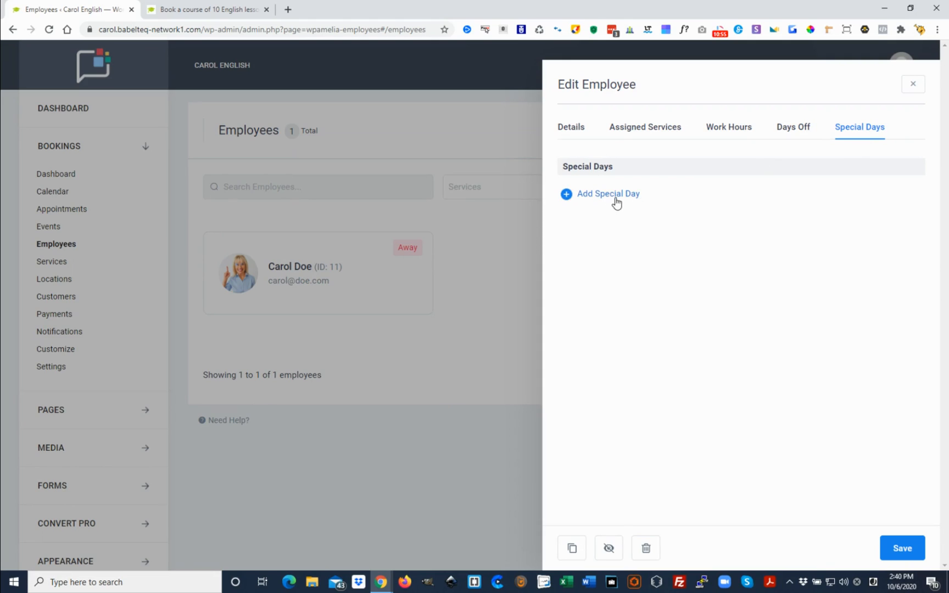
pyautogui.click(793, 131)
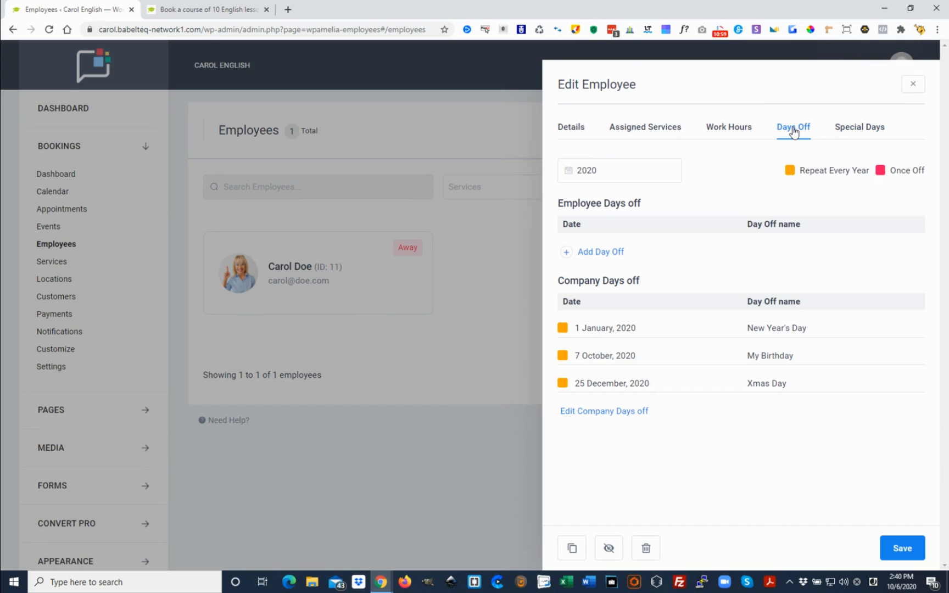
pyautogui.click(725, 136)
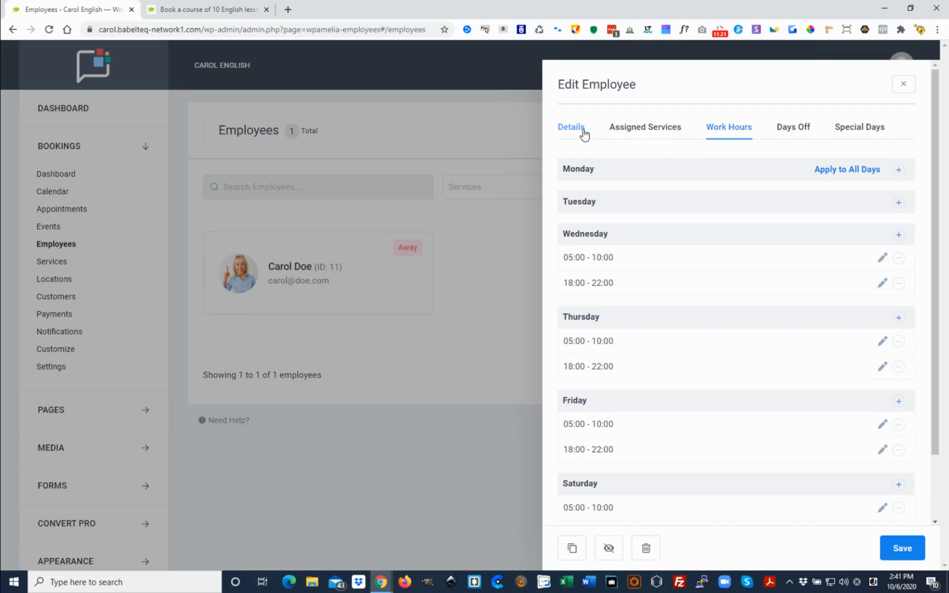
pyautogui.click(904, 85)
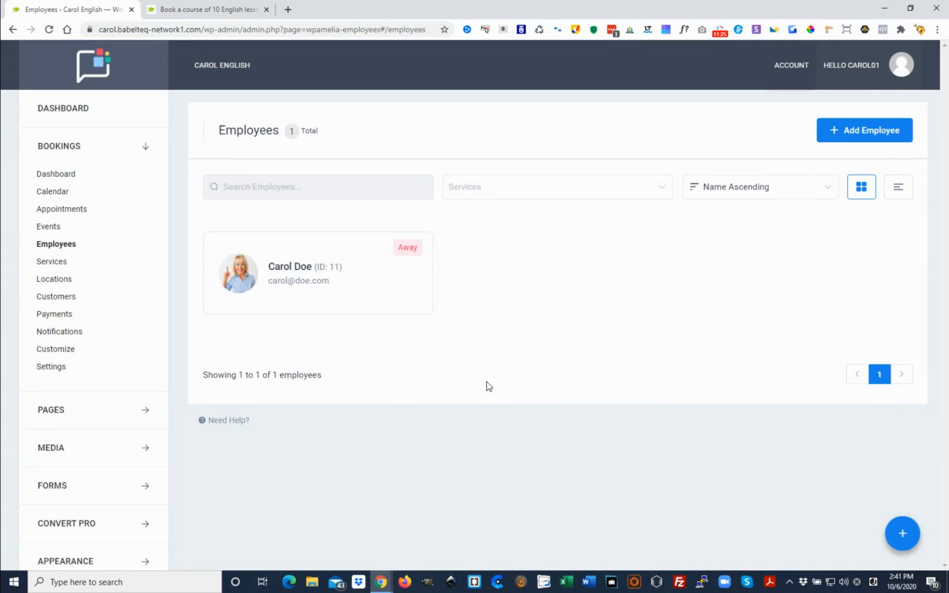
# Open the Services page and review the Trial Class (Exam Prep) service's details, from name and pricing to its description.
pyautogui.click(61, 262)
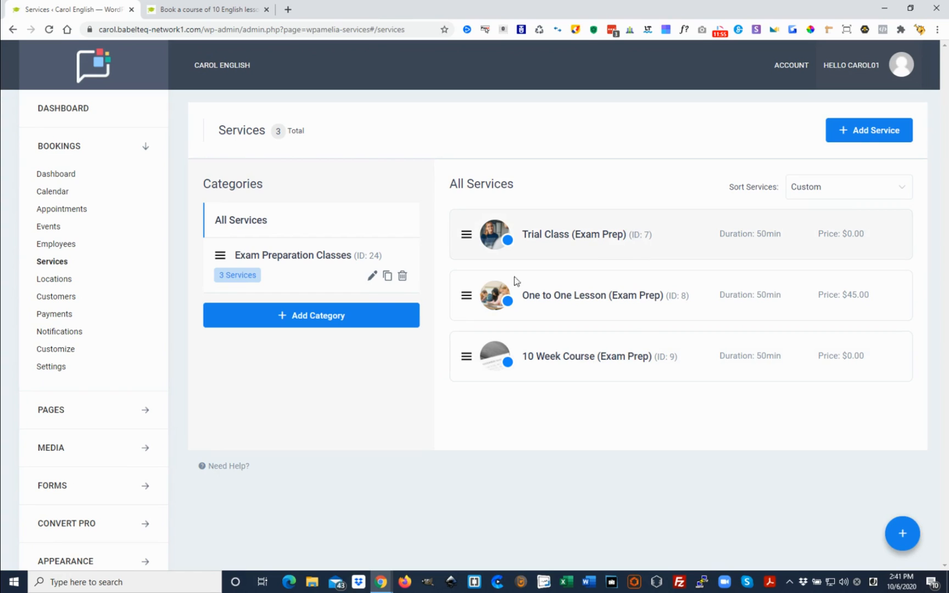
pyautogui.click(347, 263)
pyautogui.click(639, 242)
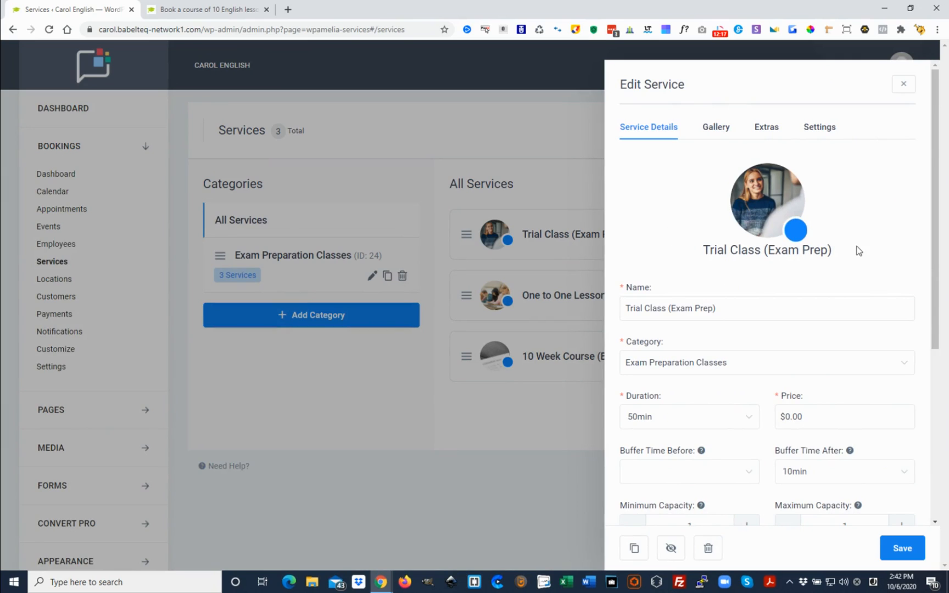
pyautogui.scroll(-1, 859, 251)
pyautogui.scroll(-2, 859, 251)
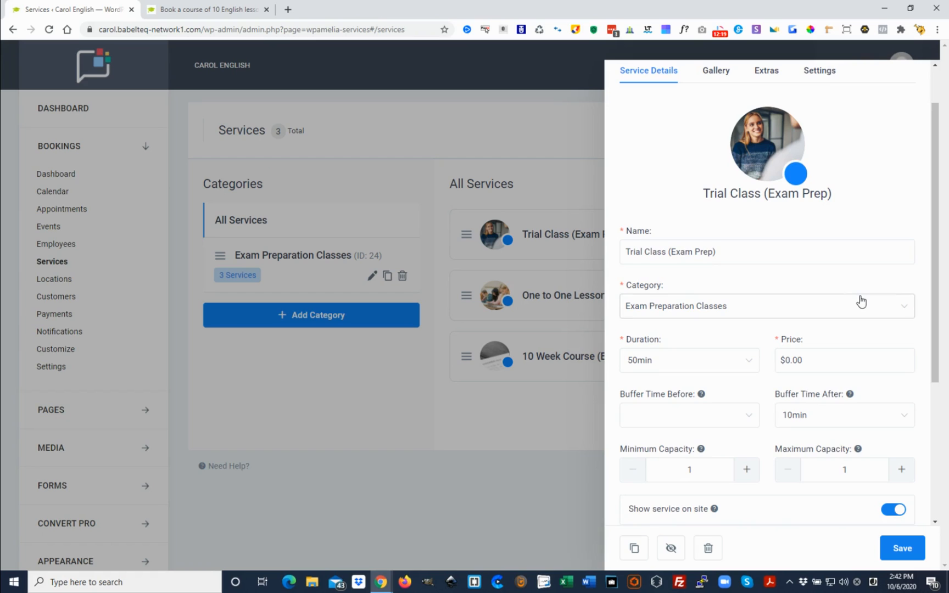
pyautogui.scroll(3, 860, 301)
pyautogui.scroll(-2, 860, 296)
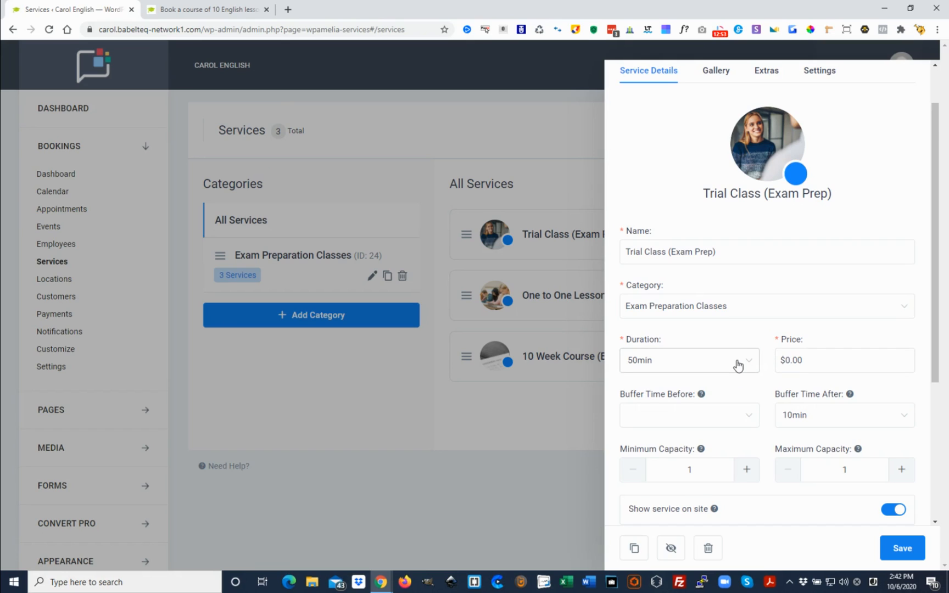
pyautogui.scroll(-1, 740, 364)
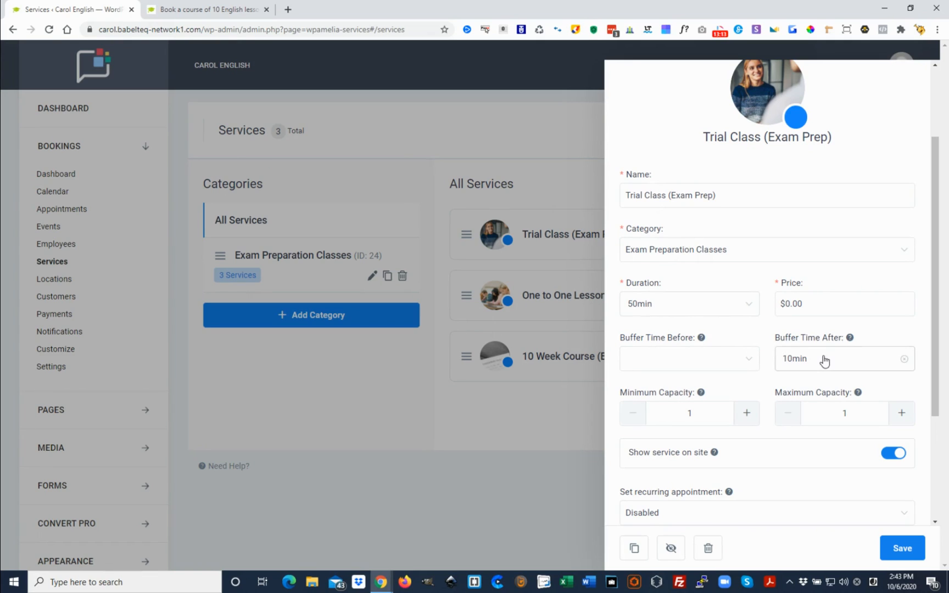
pyautogui.scroll(-1, 761, 330)
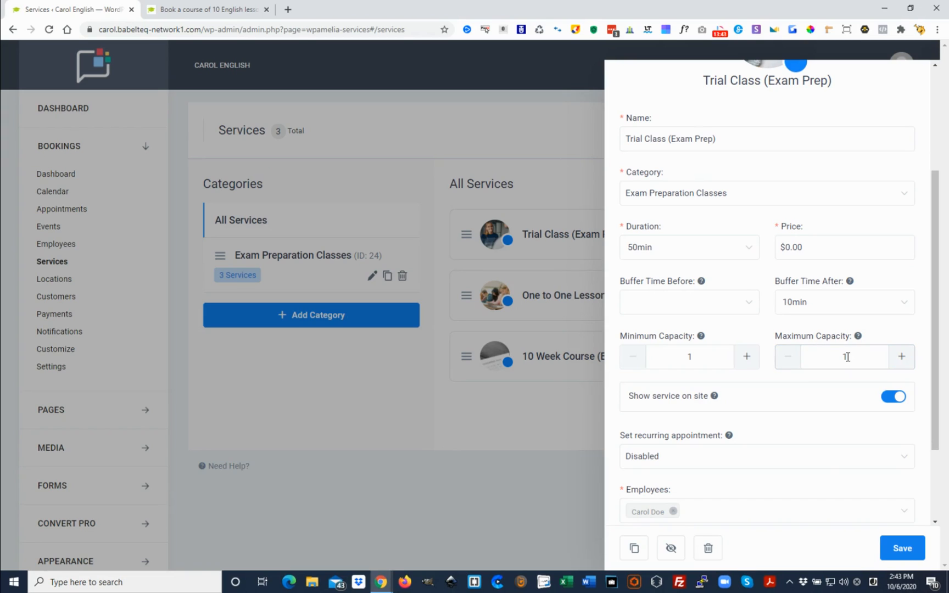
pyautogui.scroll(-1, 801, 364)
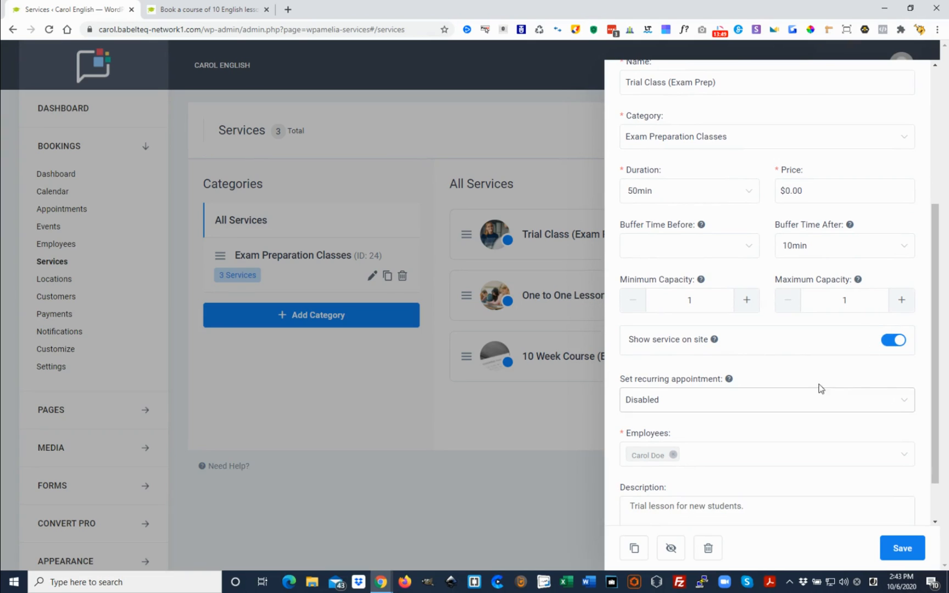
pyautogui.scroll(-1, 775, 380)
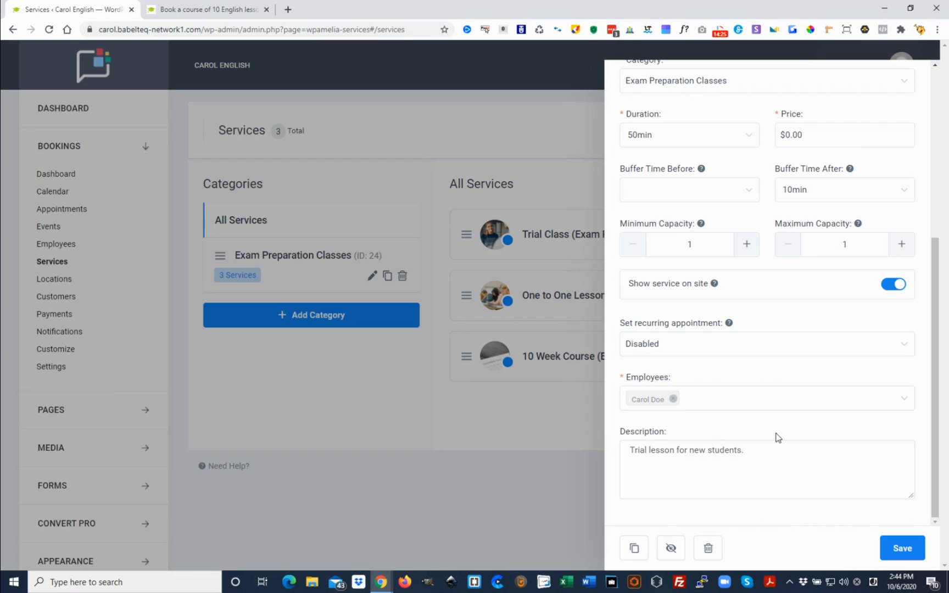
pyautogui.click(583, 152)
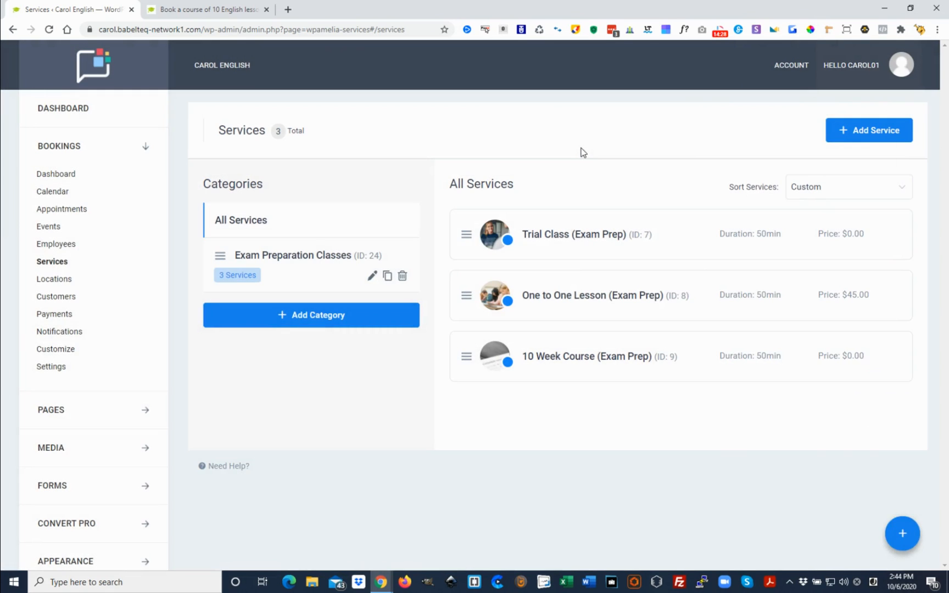
# Review the One to One Lesson (Exam Prep) service, including its recurring appointment and payment options, and close it.
pyautogui.click(603, 298)
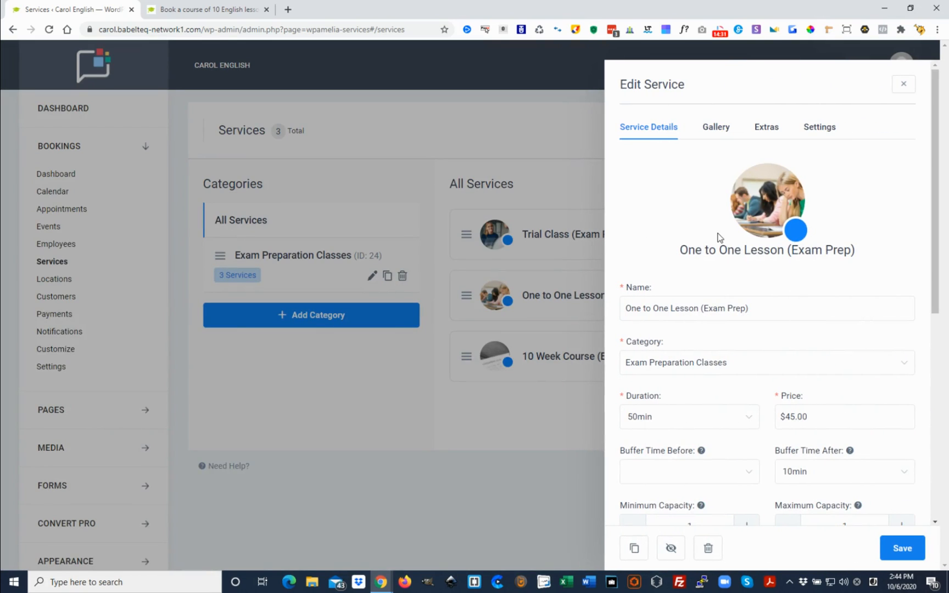
pyautogui.scroll(-4, 786, 271)
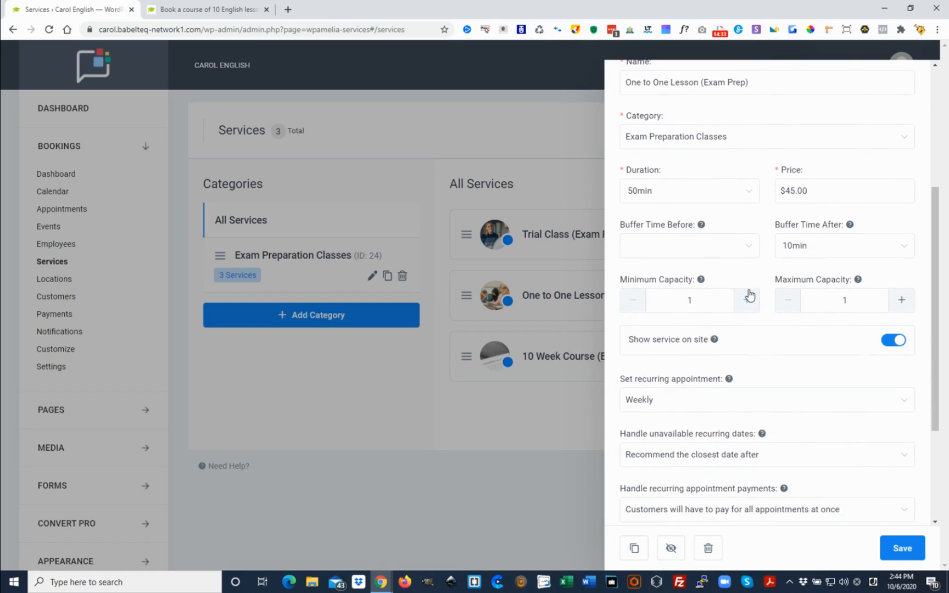
pyautogui.scroll(-2, 750, 297)
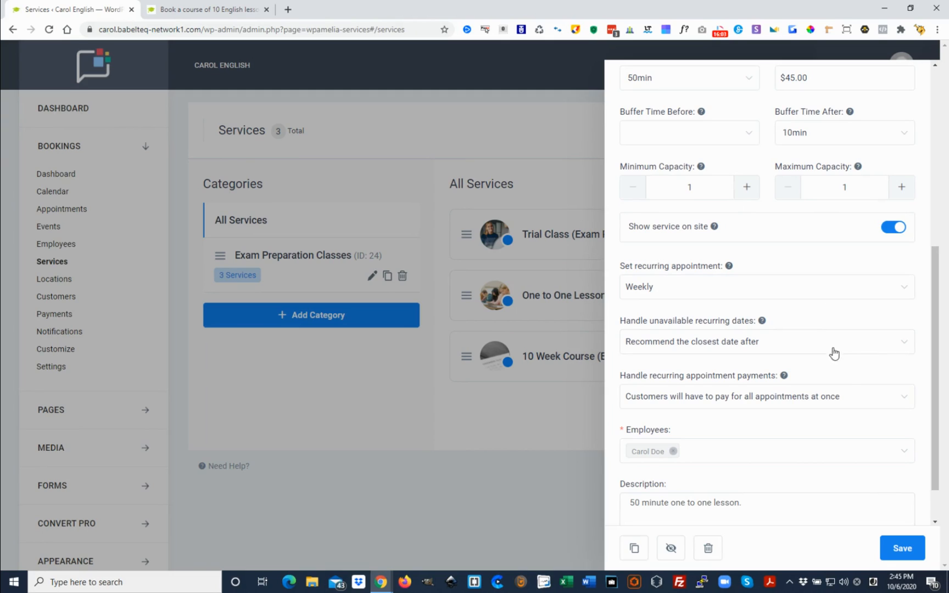
pyautogui.scroll(-1, 843, 371)
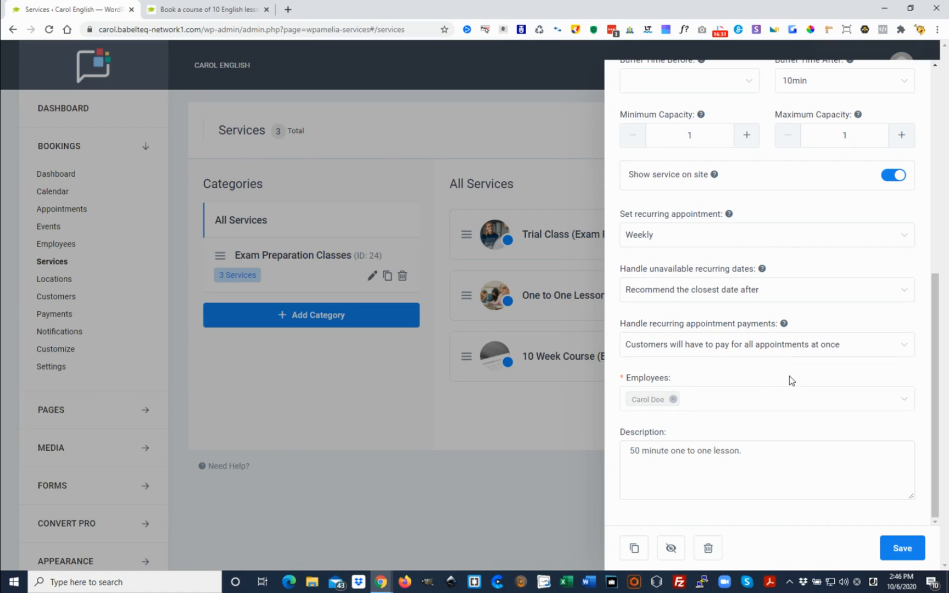
pyautogui.click(512, 144)
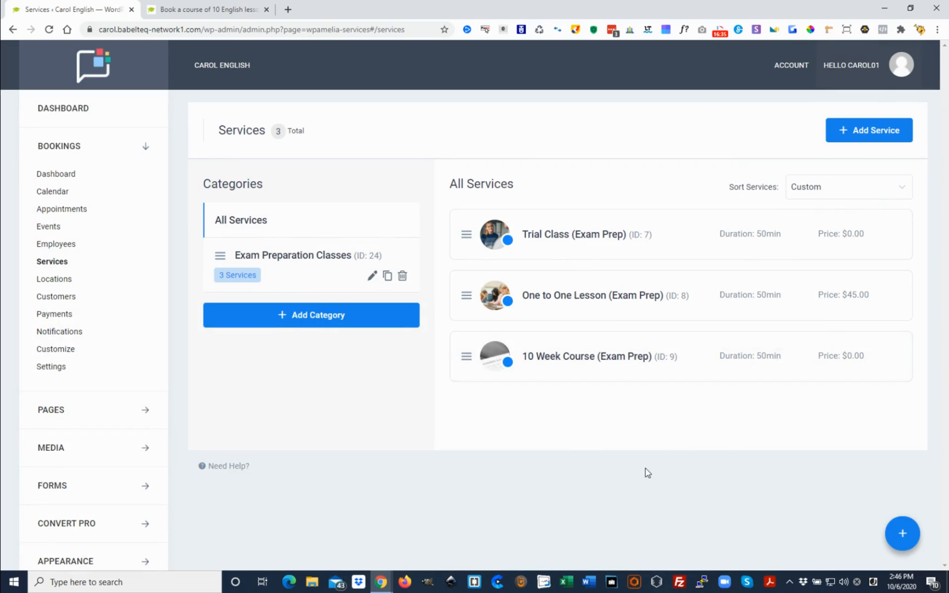
# Review the 10 Week Course (Exam Prep) service's duration, price, capacity and recurring settings, and close it.
pyautogui.click(582, 357)
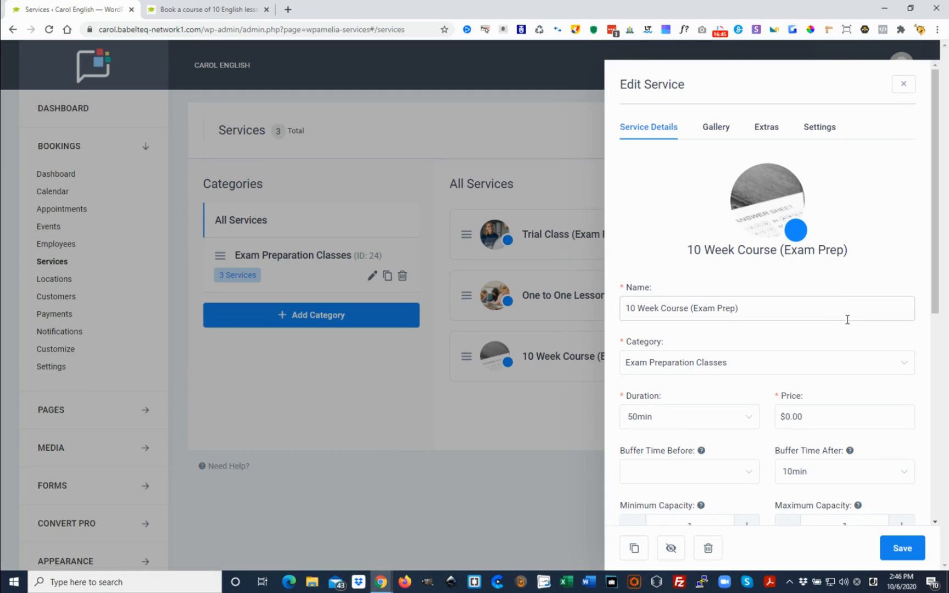
pyautogui.scroll(-1, 864, 332)
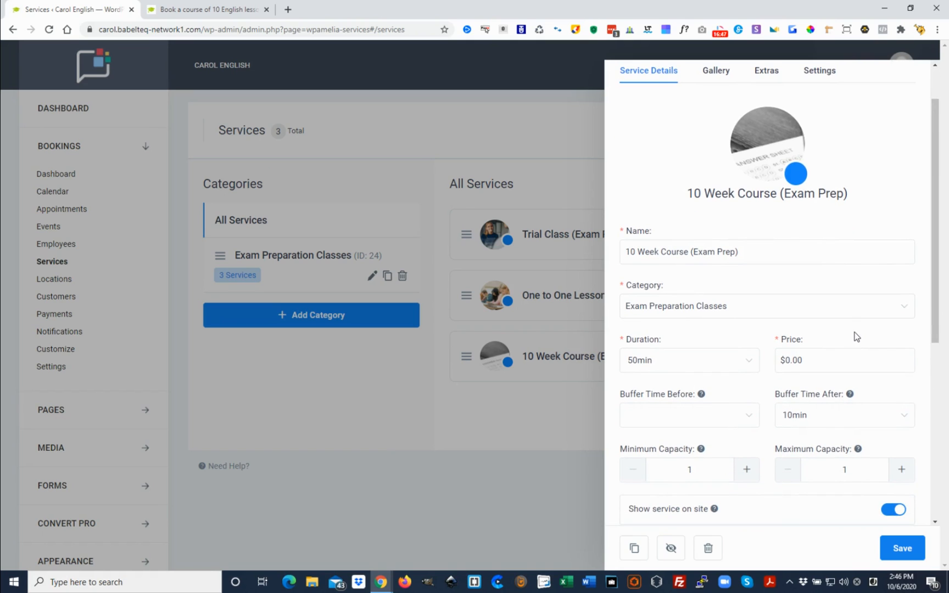
pyautogui.scroll(-1, 855, 326)
pyautogui.scroll(-4, 856, 328)
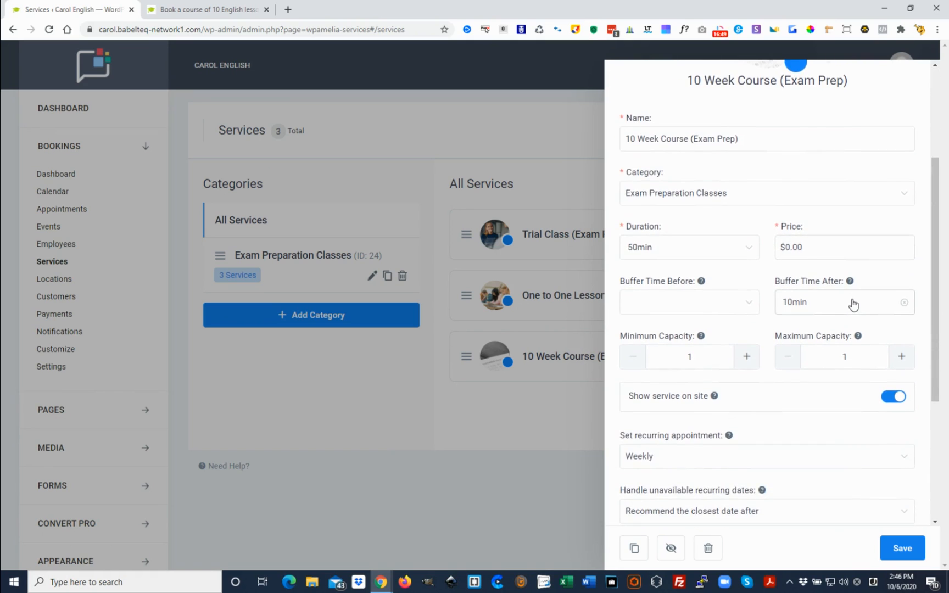
pyautogui.scroll(-2, 818, 312)
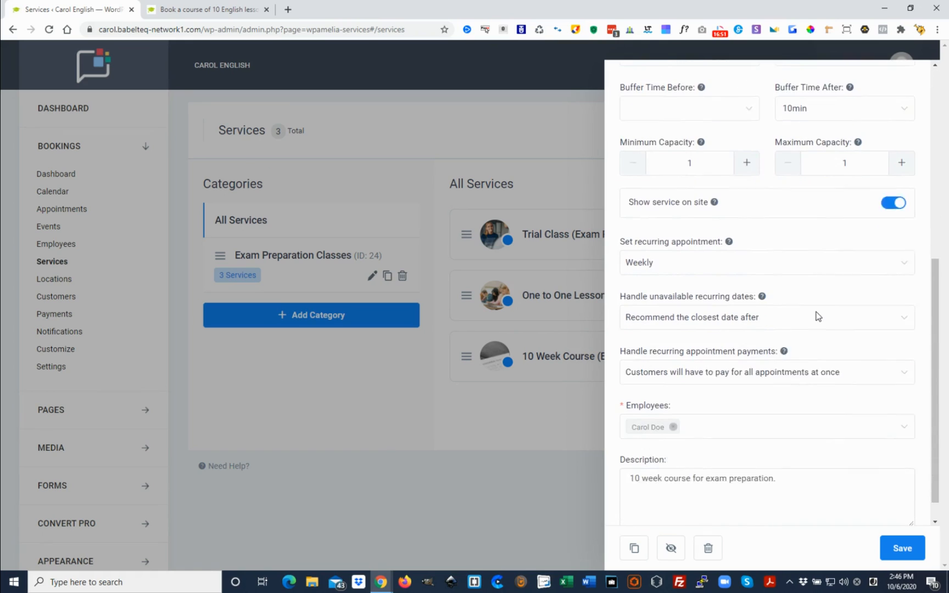
pyautogui.scroll(3, 799, 399)
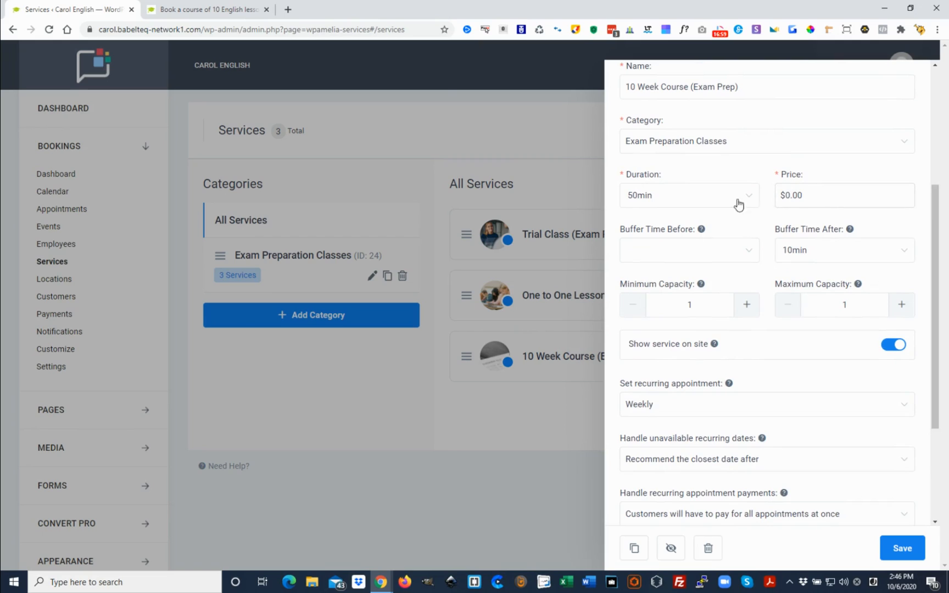
pyautogui.click(514, 145)
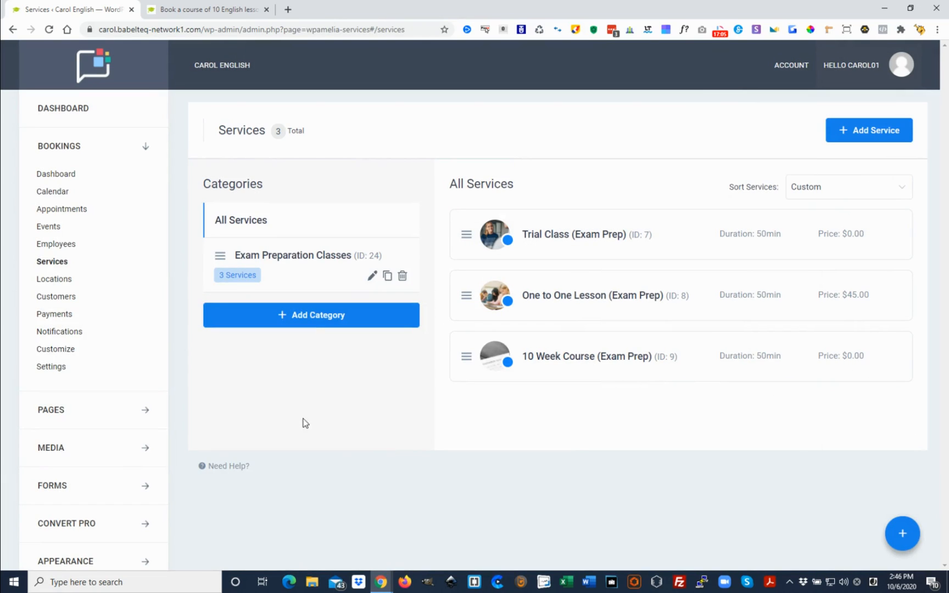
# View the Locations page, and review the first customer's contact fields and internal note on the Customers page.
pyautogui.click(52, 279)
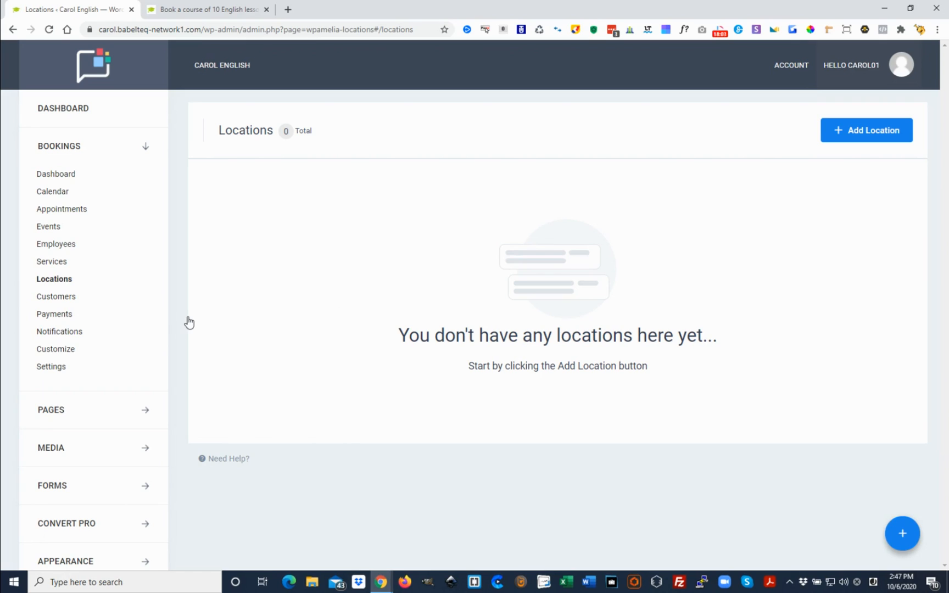
pyautogui.click(50, 296)
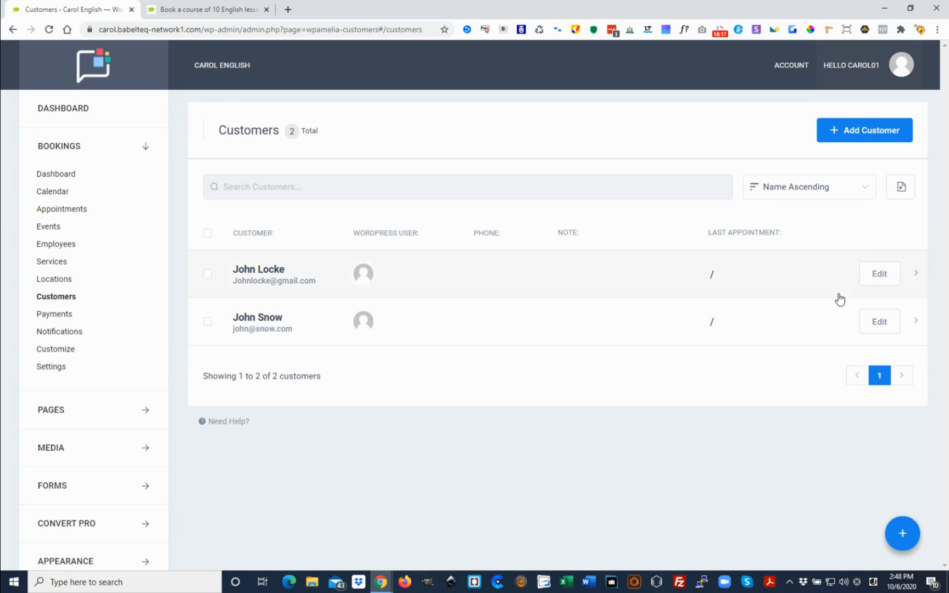
pyautogui.click(878, 278)
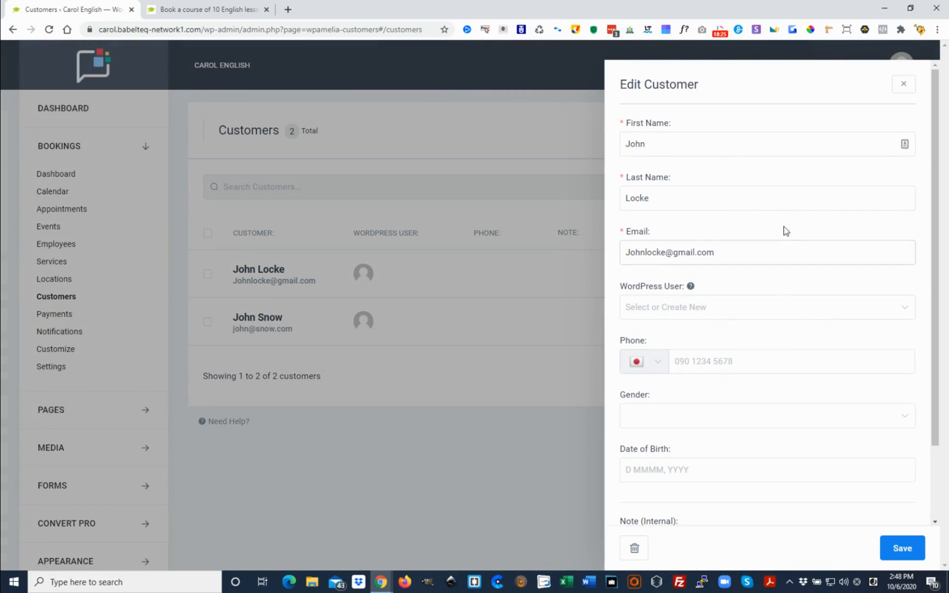
pyautogui.scroll(-1, 791, 274)
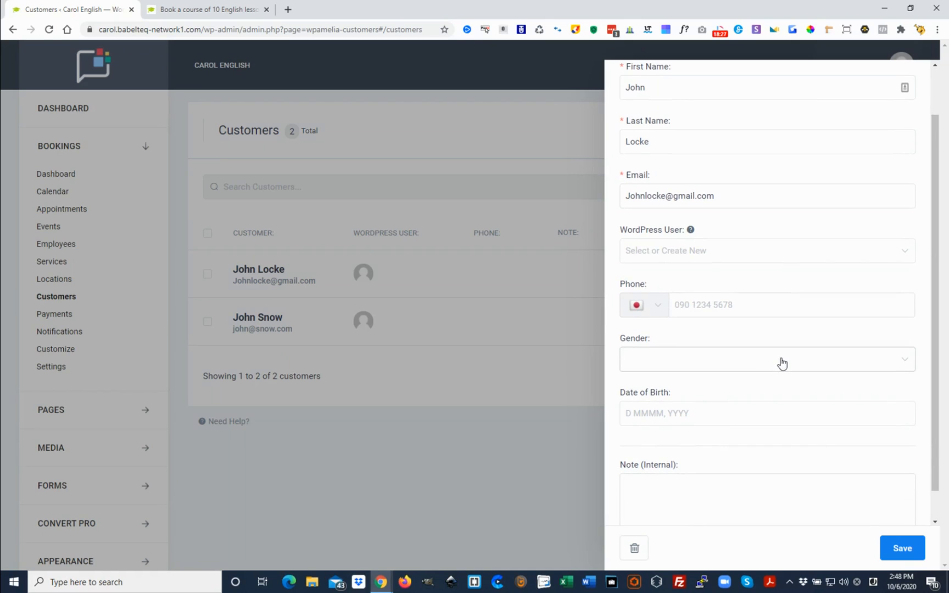
pyautogui.scroll(-1, 783, 363)
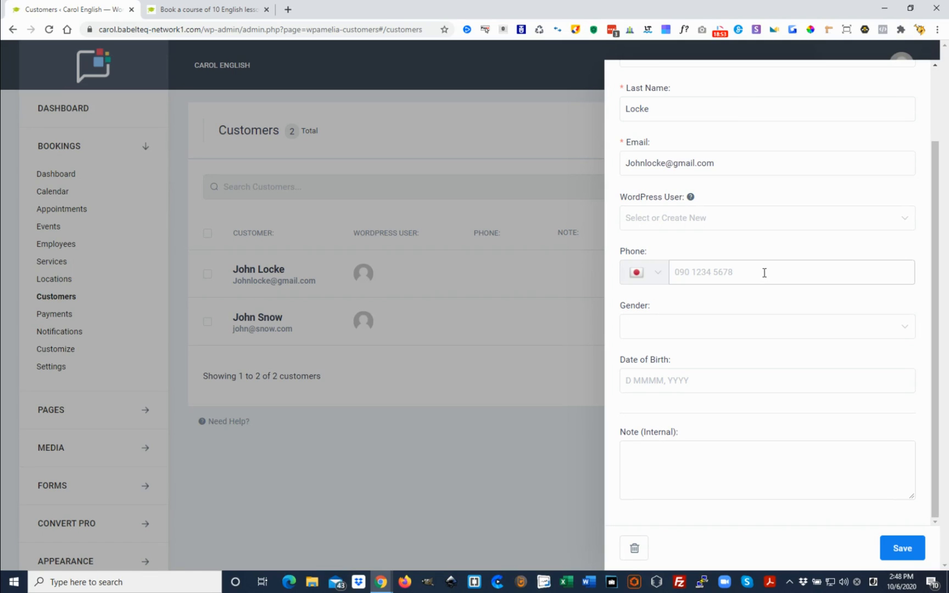
pyautogui.click(534, 127)
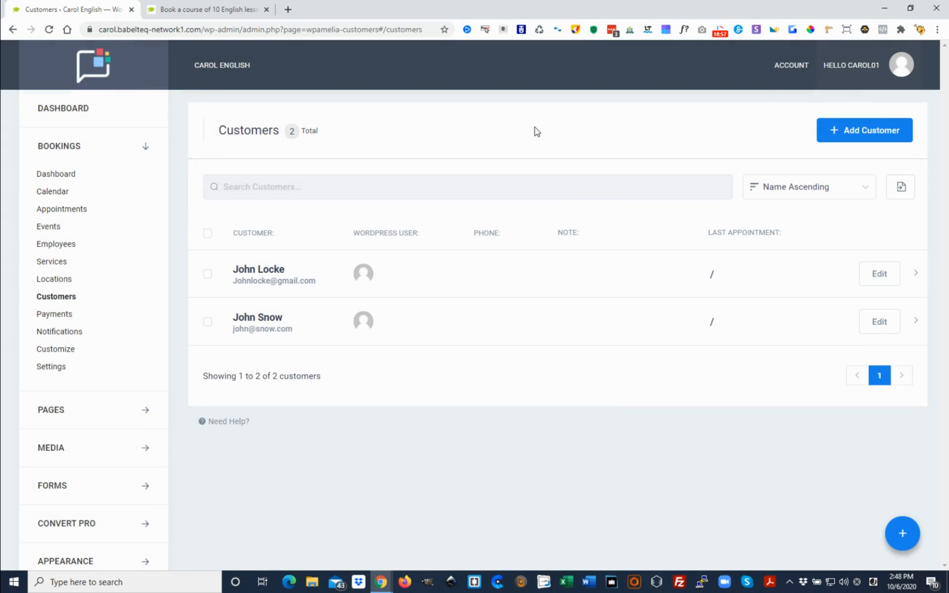
# View the payments and coupons, and open a new coupon form to examine its discount, usage limit and service options.
pyautogui.click(58, 318)
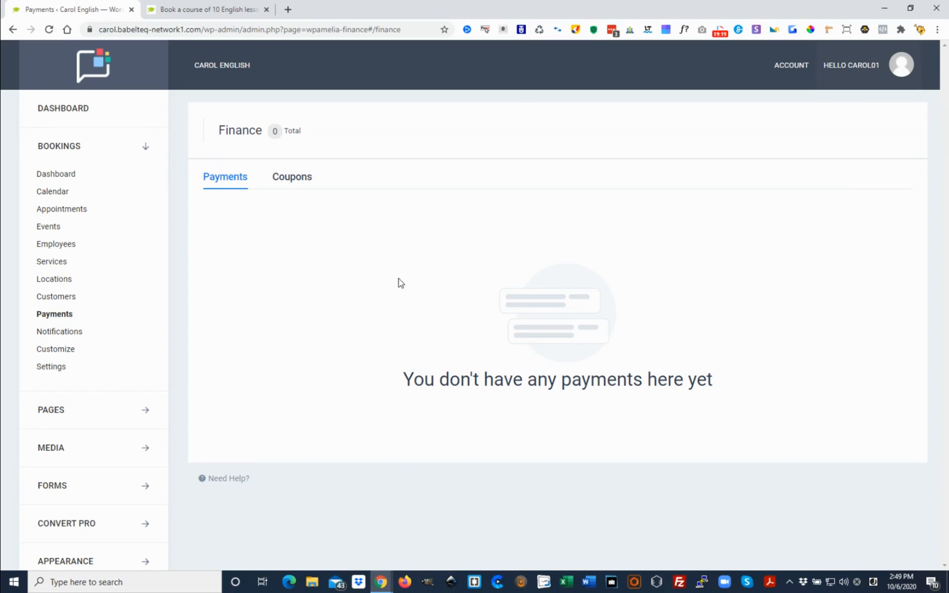
pyautogui.click(299, 177)
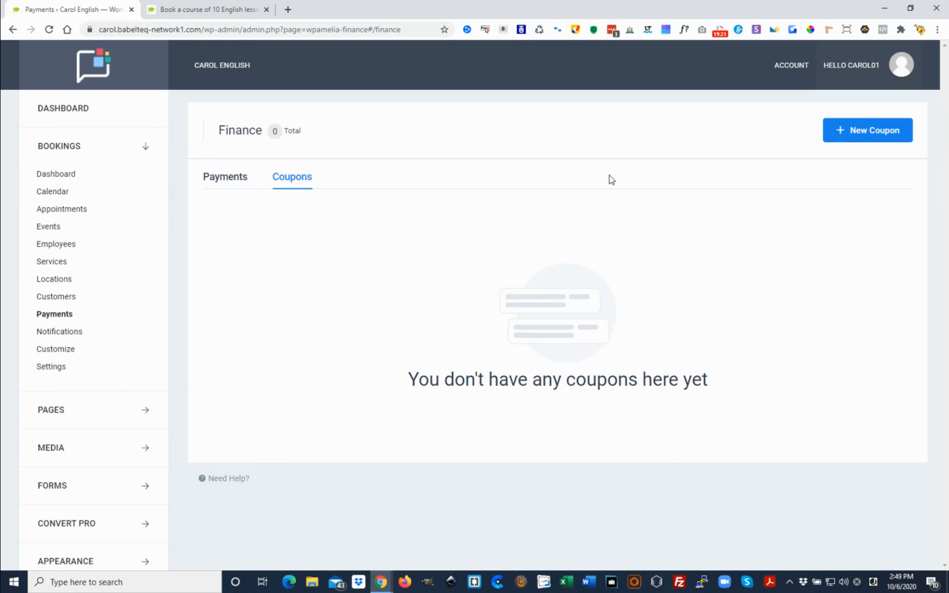
pyautogui.click(843, 136)
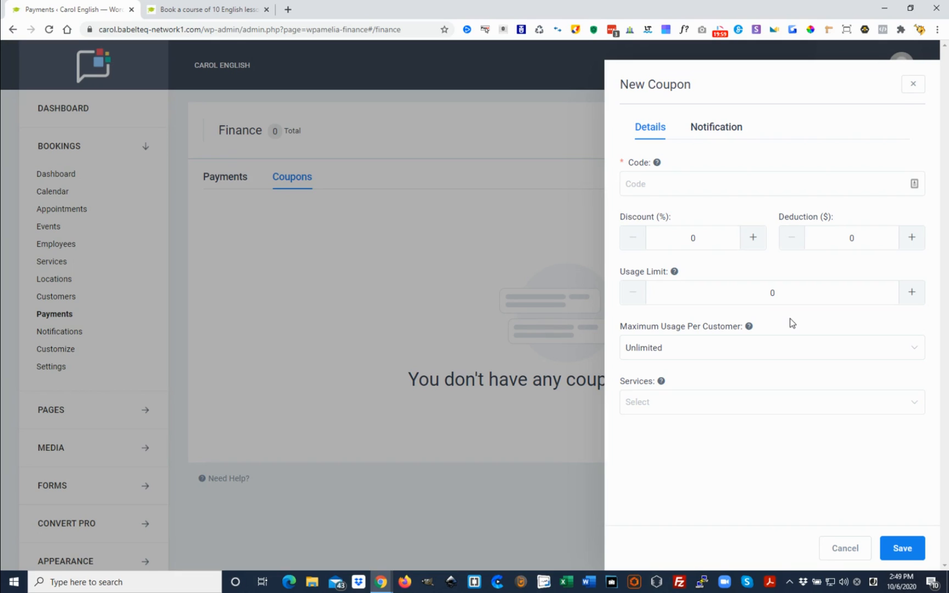
pyautogui.click(717, 400)
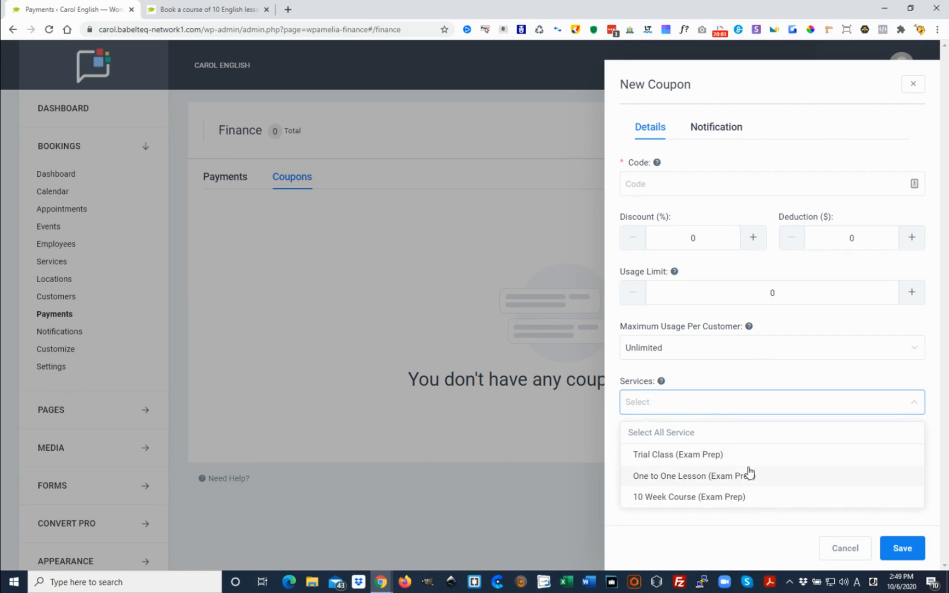
pyautogui.click(765, 370)
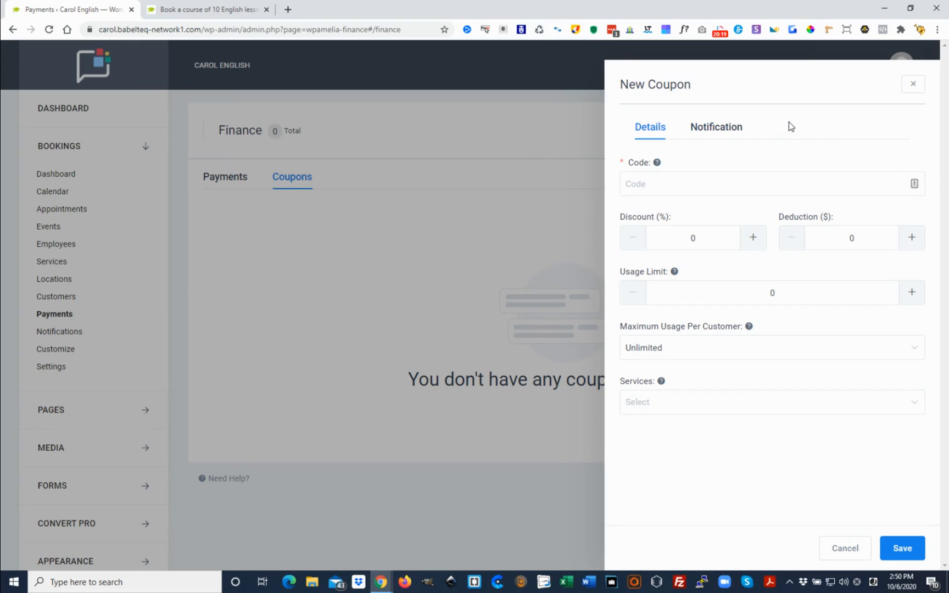
# Review the new coupon's notification interval and recurring notification options, and close the coupon form without saving.
pyautogui.click(710, 136)
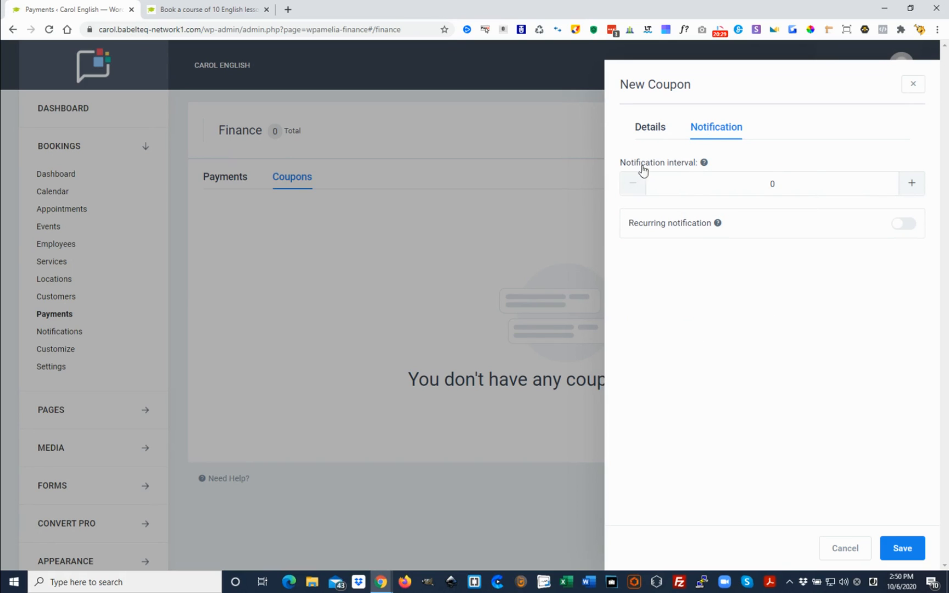
pyautogui.click(652, 132)
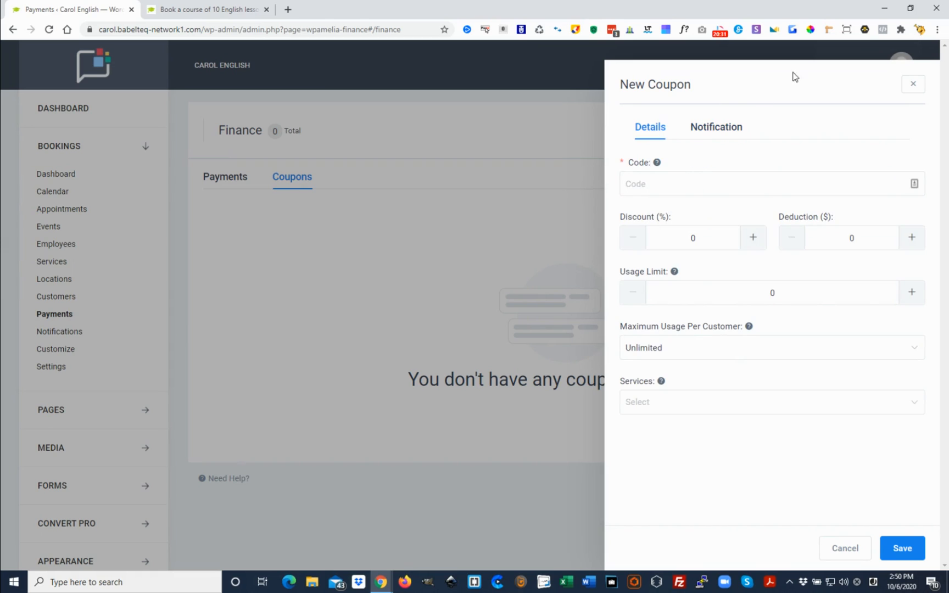
pyautogui.click(465, 128)
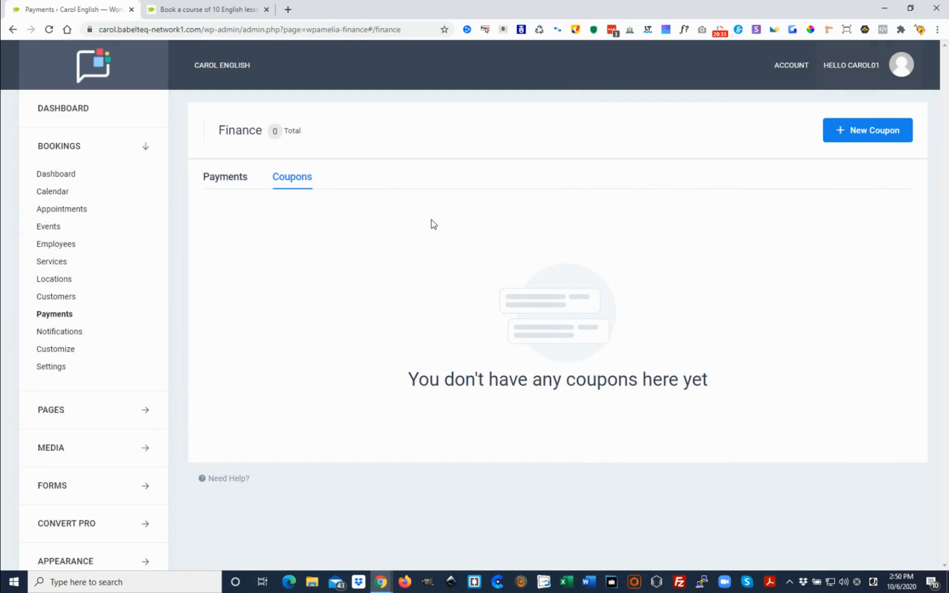
# View the Notifications page, covering the Appointment Approved email and the Amelia SMS sign-in form.
pyautogui.click(59, 333)
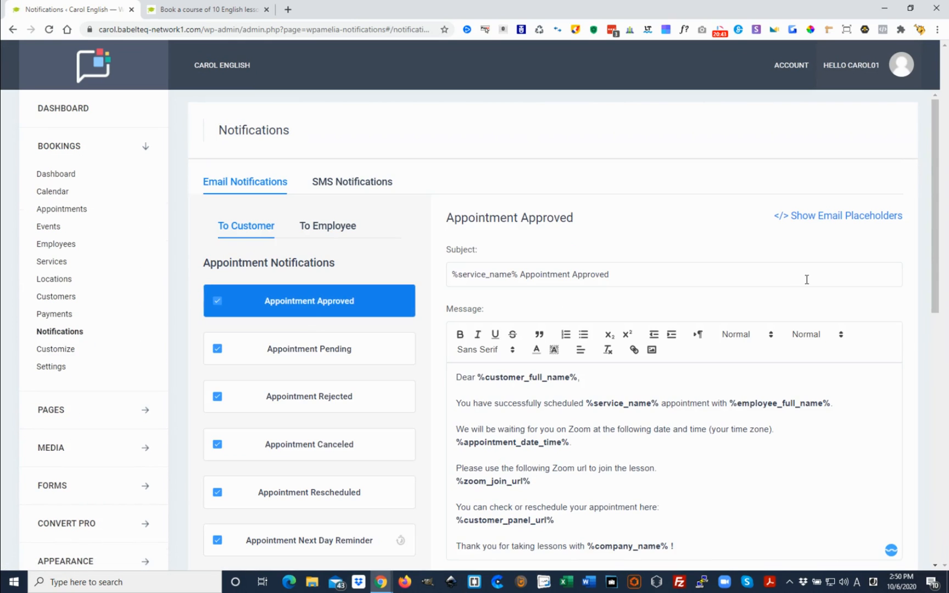
pyautogui.scroll(-1, 784, 287)
pyautogui.scroll(1, 718, 281)
pyautogui.click(367, 185)
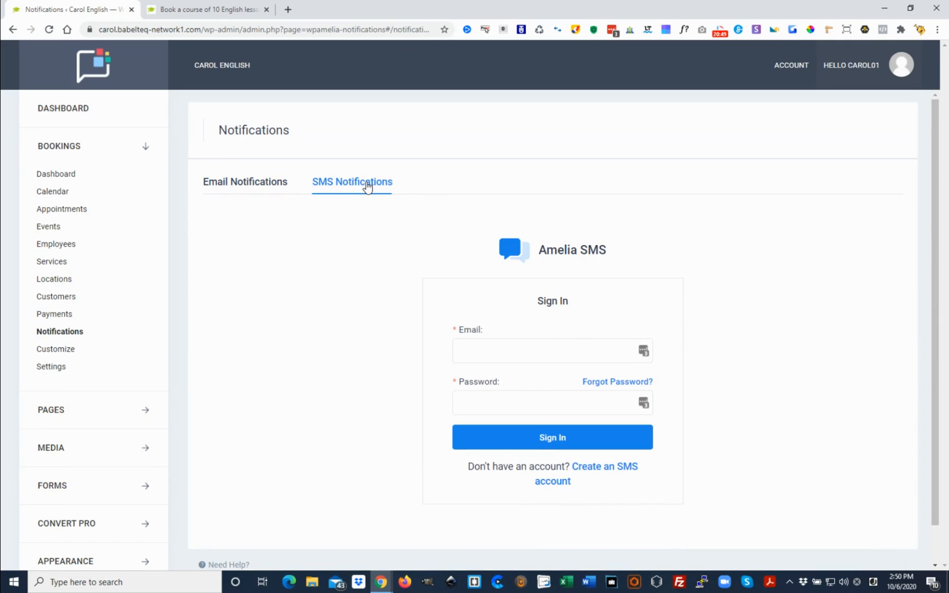
pyautogui.scroll(-1, 806, 328)
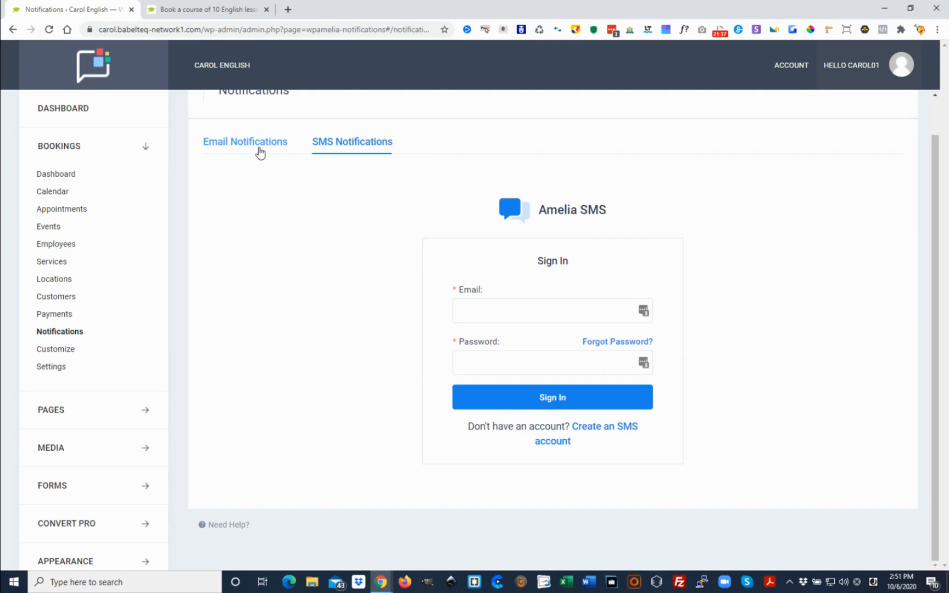
# Return to the email notifications and review the customer messages for Appointment Approved and Appointment Pending.
pyautogui.click(259, 153)
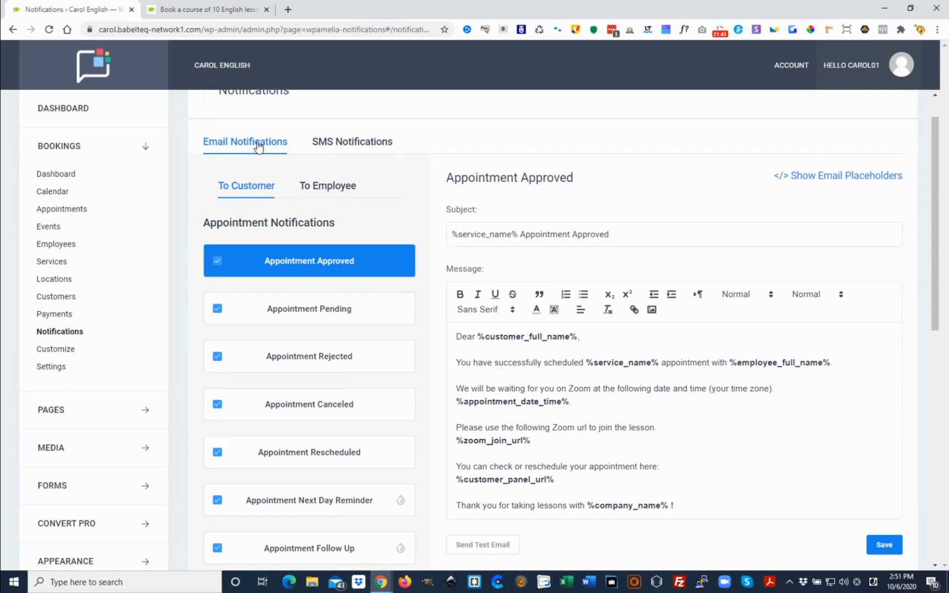
pyautogui.scroll(-1, 549, 357)
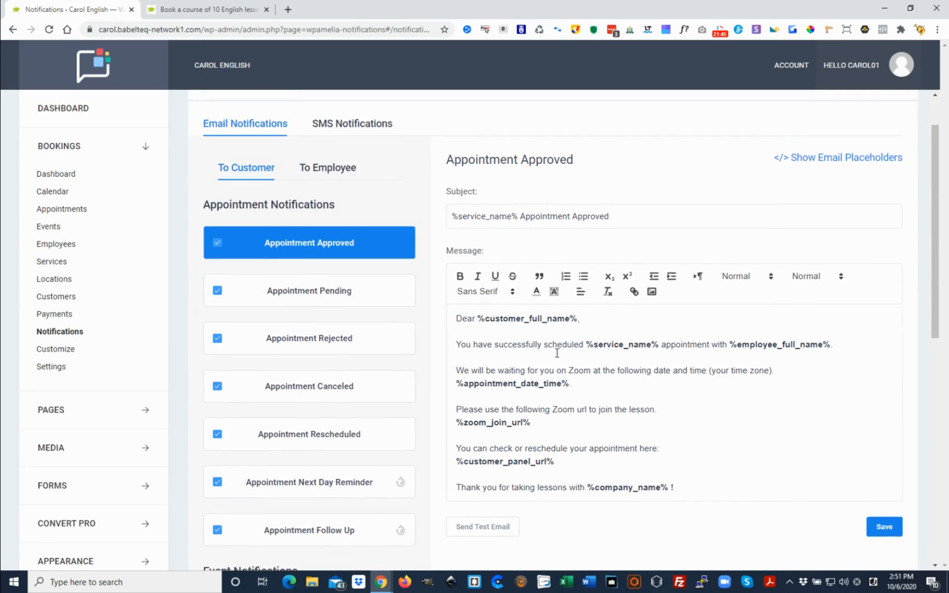
pyautogui.scroll(1, 440, 321)
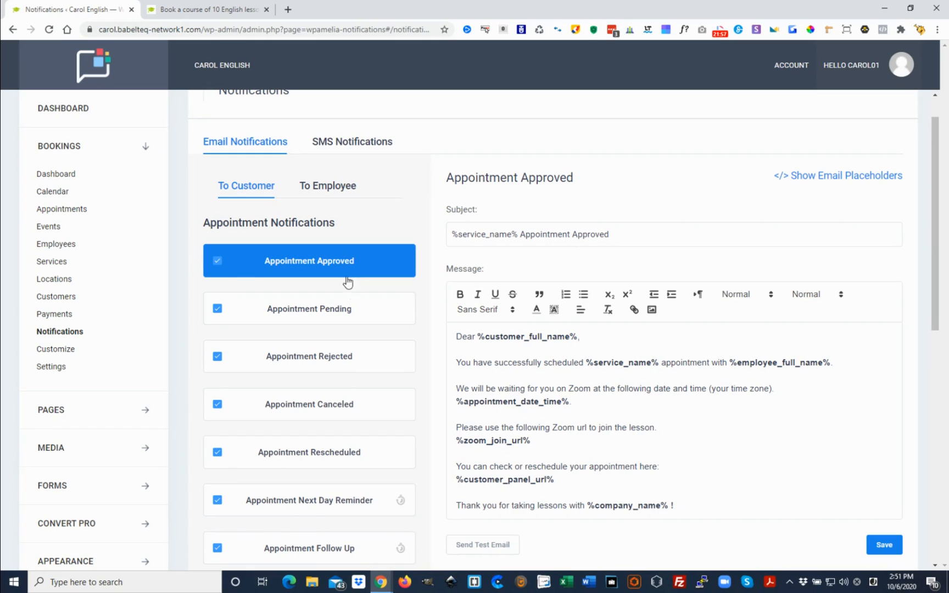
pyautogui.click(363, 314)
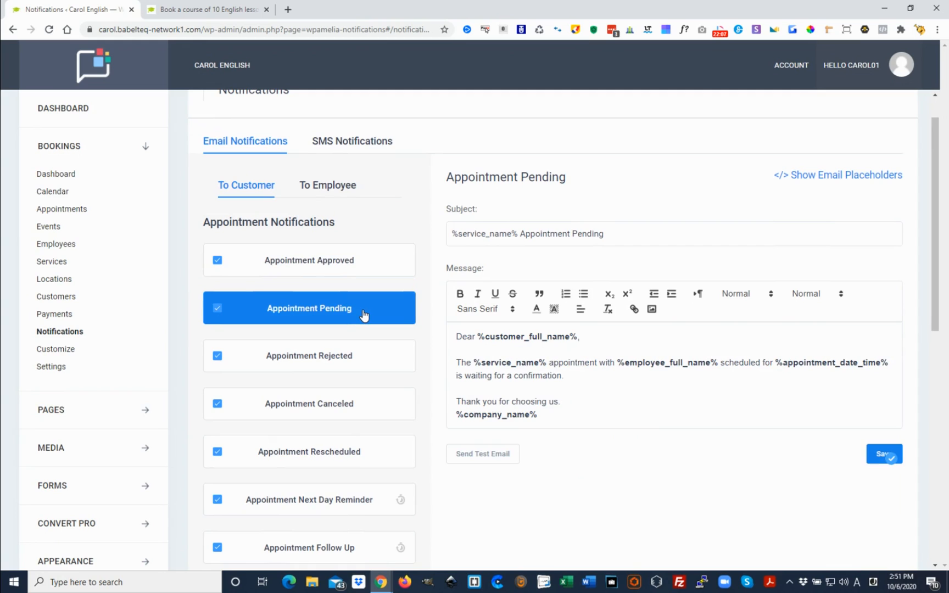
# Review the customer email messages for Appointment Rejected, Appointment Canceled and Appointment Rescheduled.
pyautogui.scroll(-1, 365, 316)
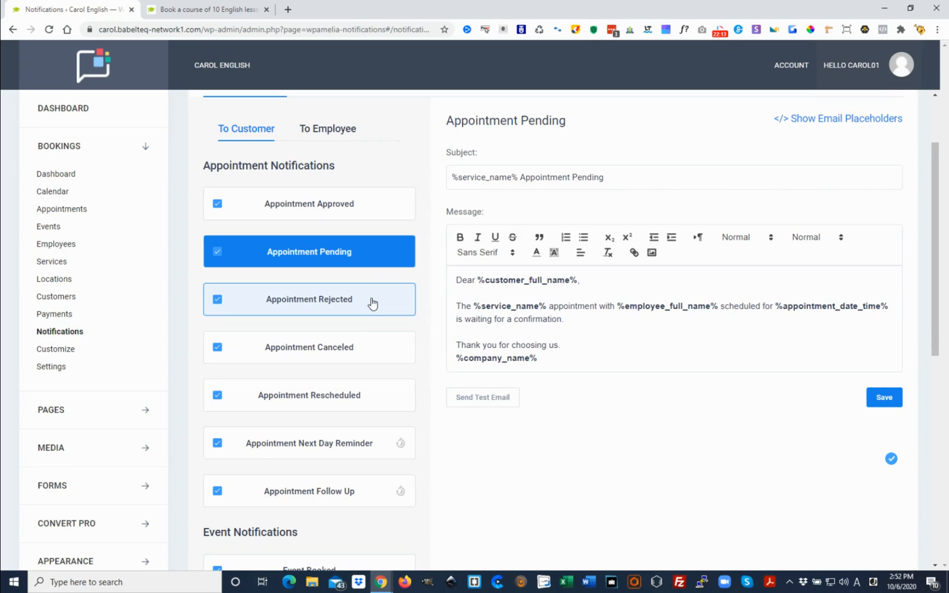
pyautogui.click(372, 303)
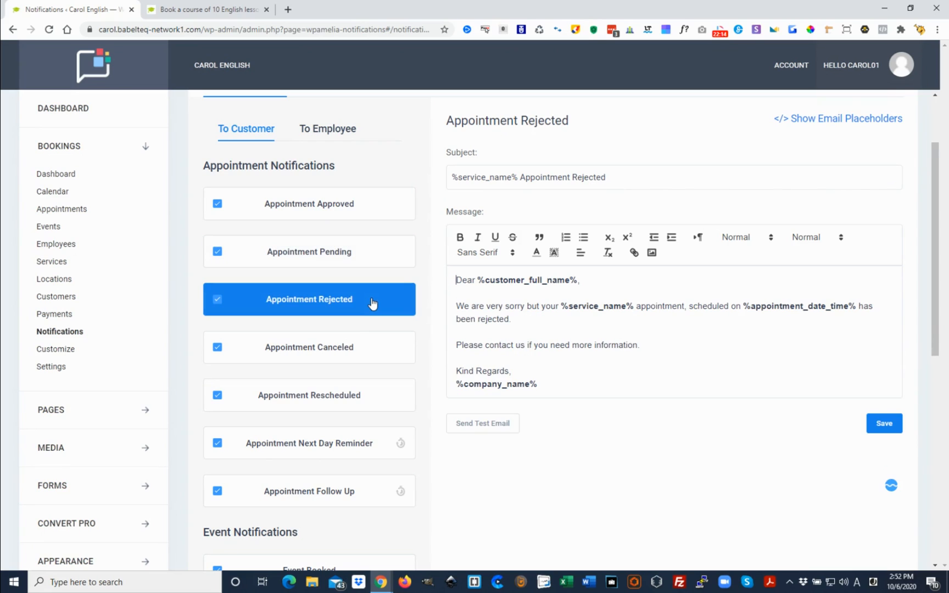
pyautogui.click(373, 353)
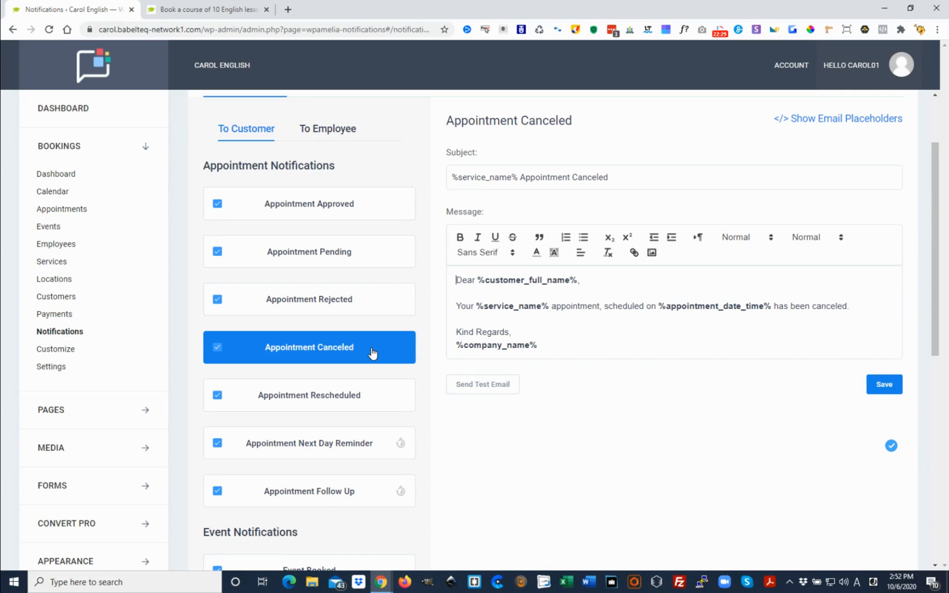
pyautogui.click(373, 397)
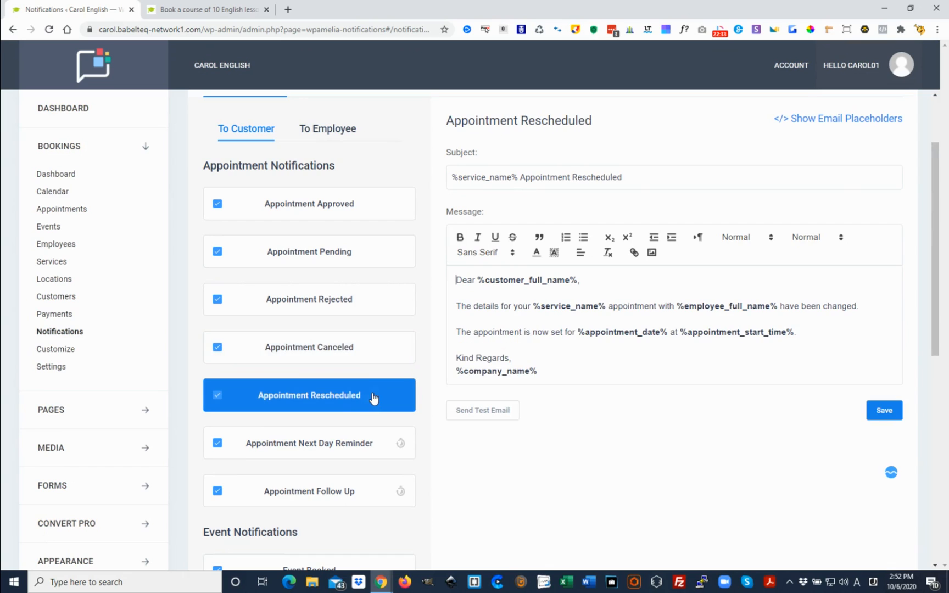
# Review the Appointment Next Day Reminder and Appointment Follow Up emails, and look through the event and other notification types.
pyautogui.scroll(-1, 367, 354)
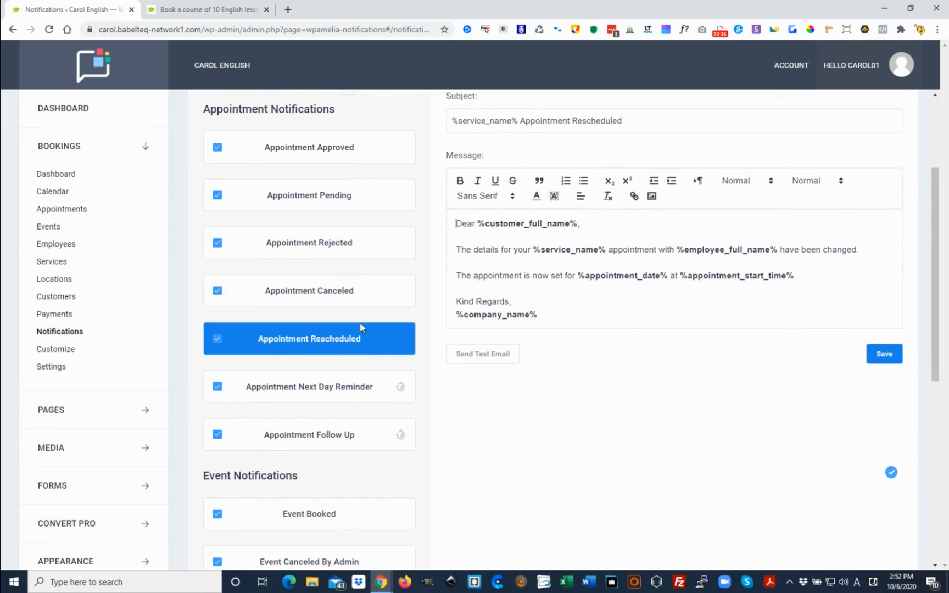
pyautogui.click(342, 375)
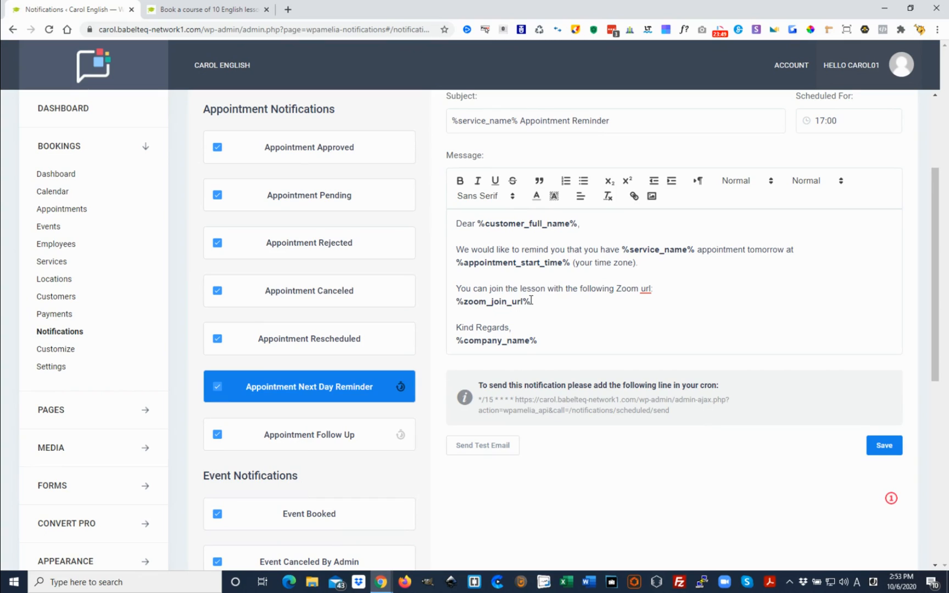
pyautogui.click(314, 435)
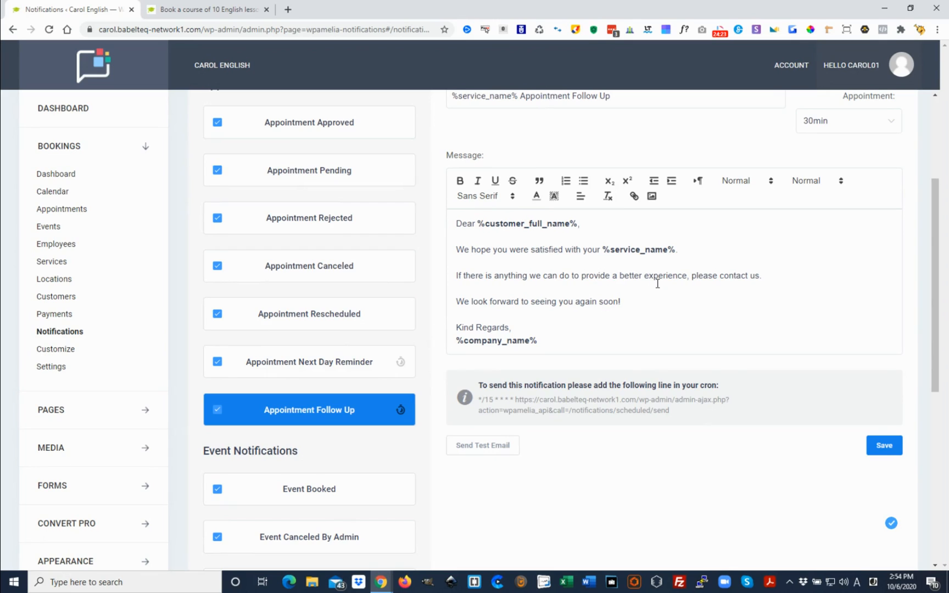
pyautogui.scroll(-3, 371, 285)
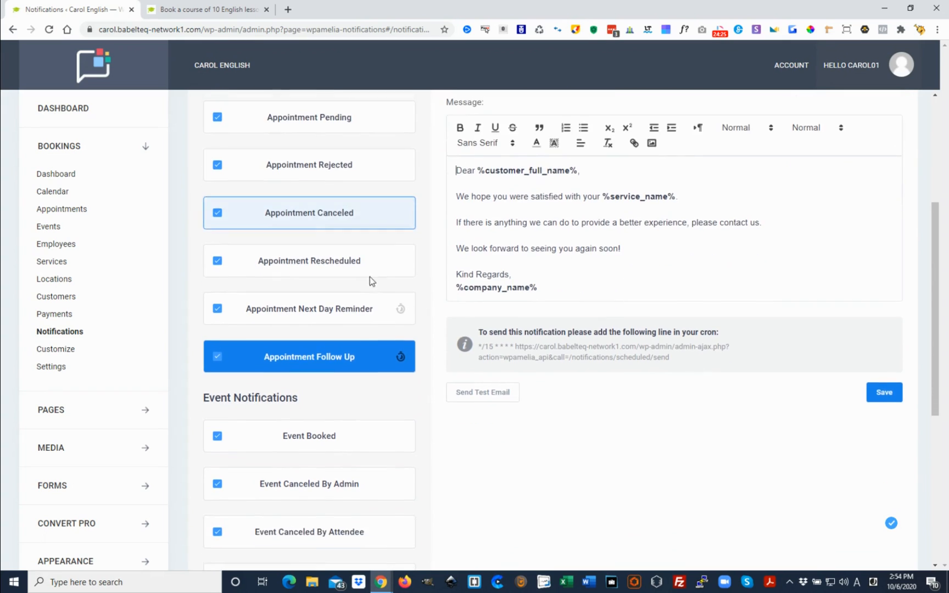
pyautogui.scroll(-1, 372, 254)
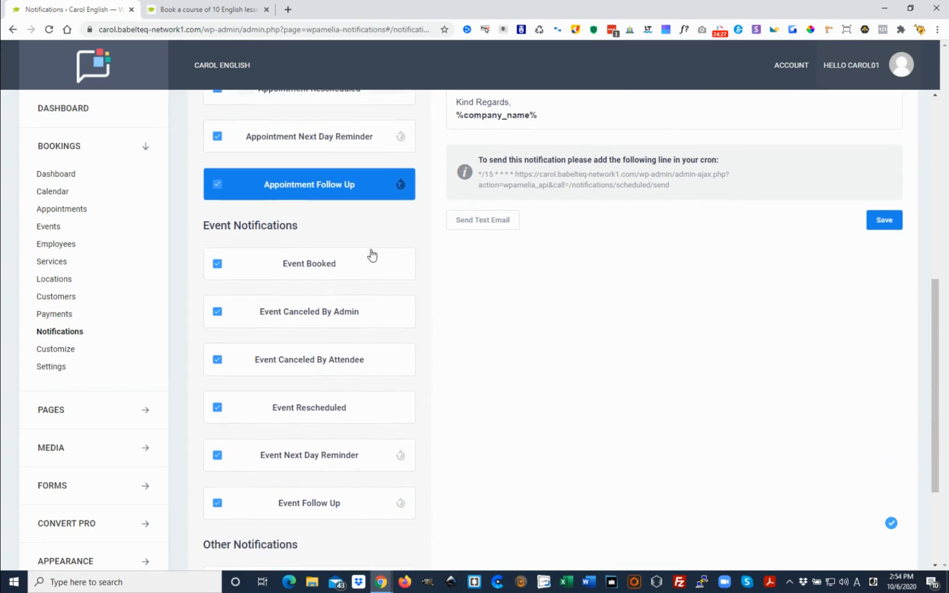
pyautogui.scroll(-2, 351, 395)
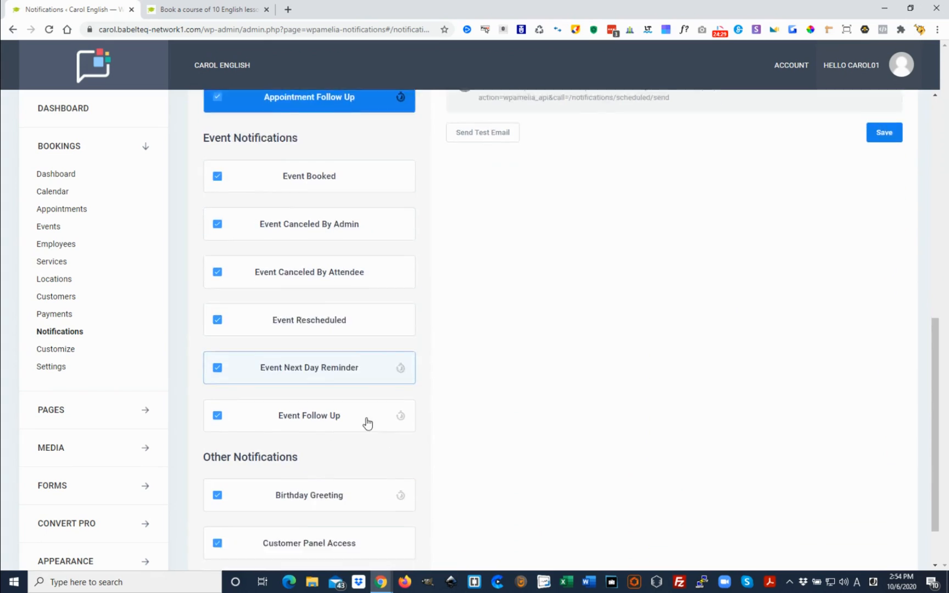
pyautogui.scroll(-1, 324, 303)
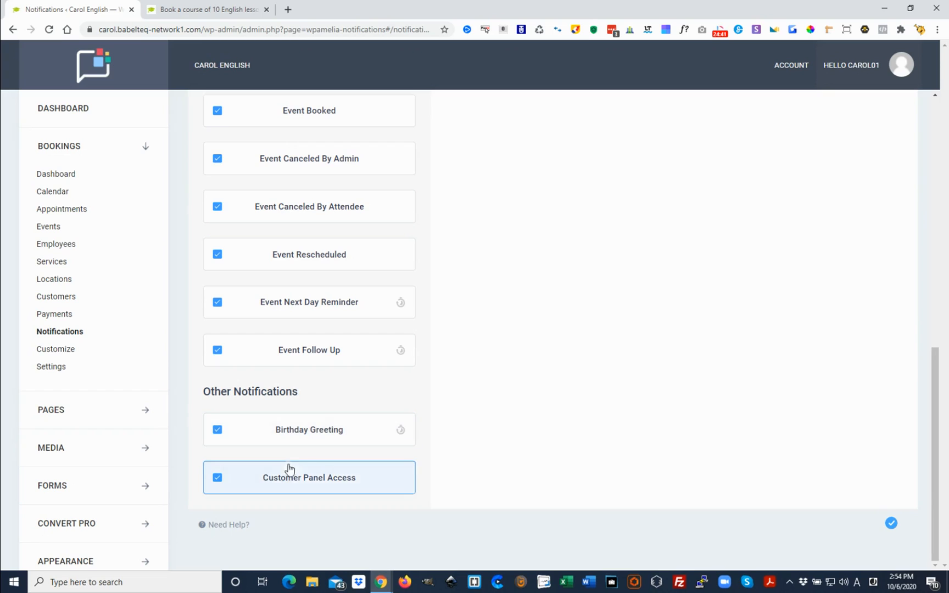
# Review the Customer Panel Access email's subject, message and access link, and open the Bookings Customize page.
pyautogui.click(322, 482)
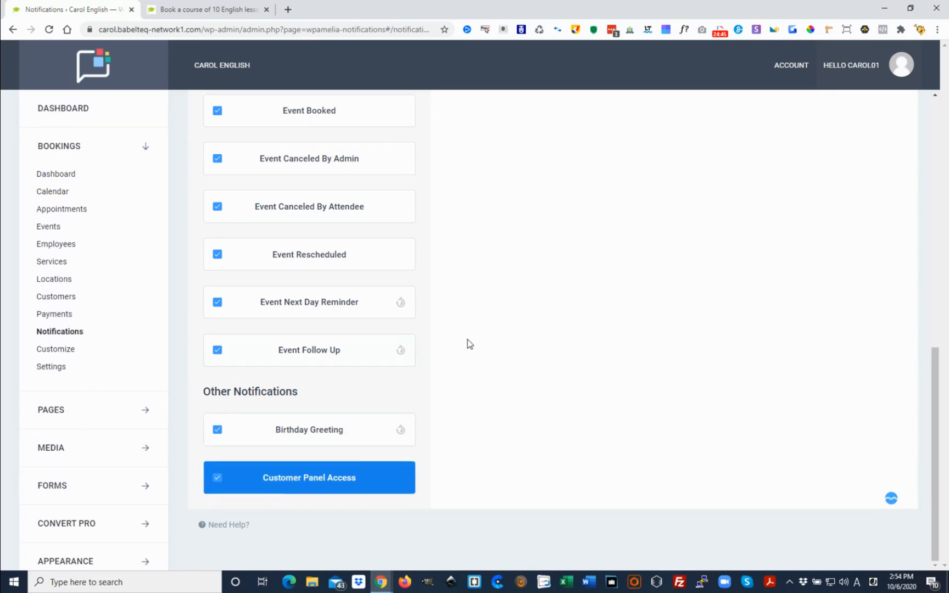
pyautogui.scroll(5, 470, 345)
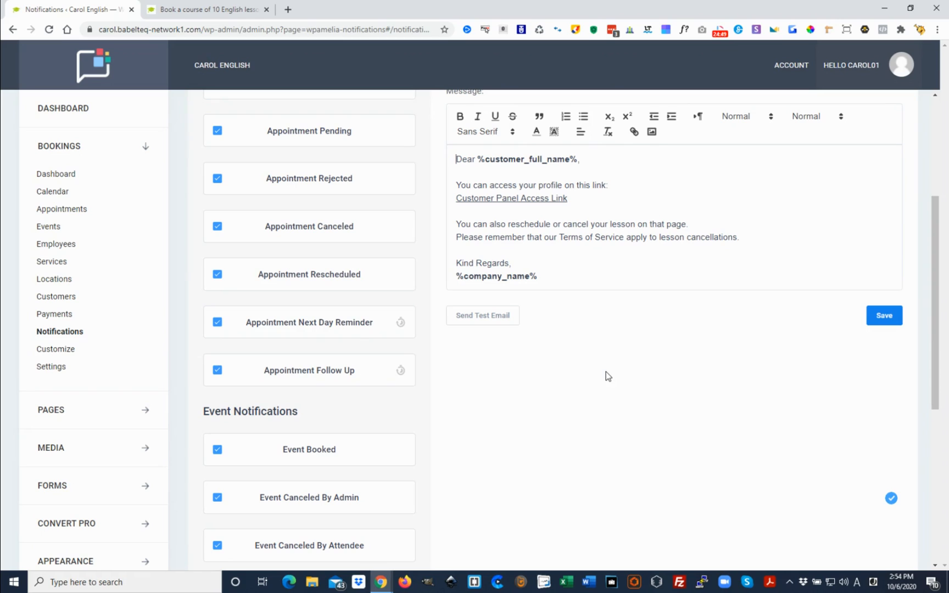
pyautogui.scroll(1, 604, 388)
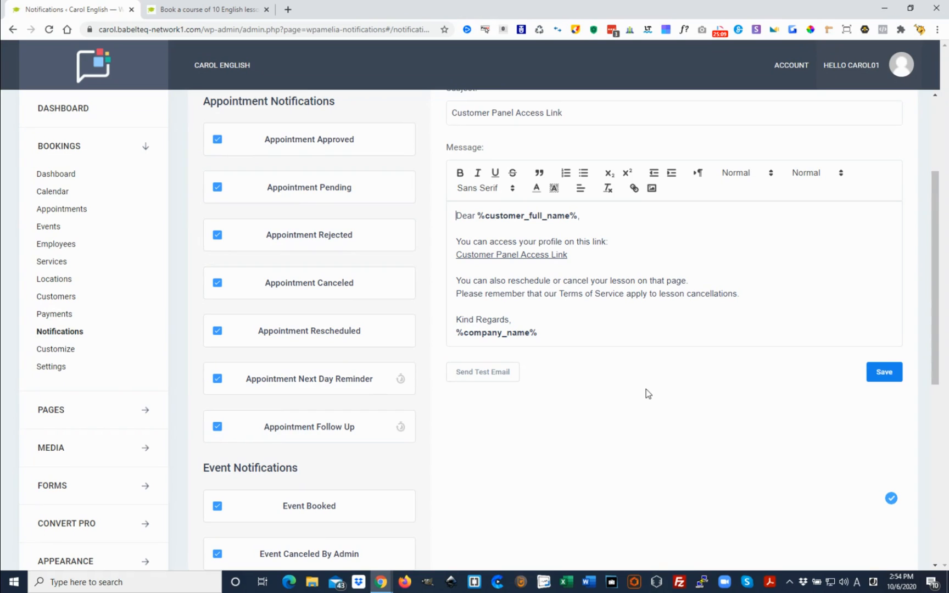
pyautogui.scroll(1, 612, 413)
pyautogui.scroll(-1, 631, 440)
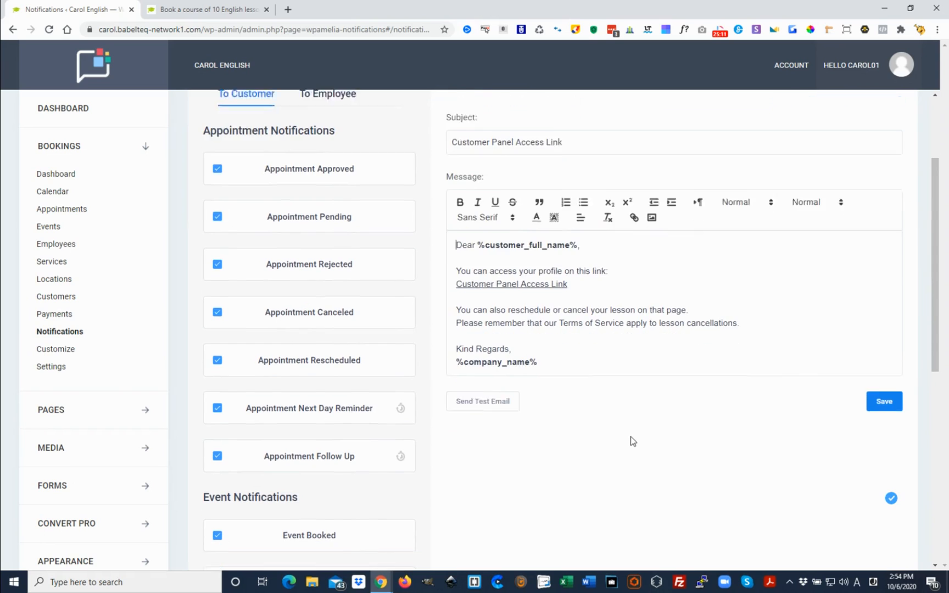
pyautogui.scroll(1, 614, 422)
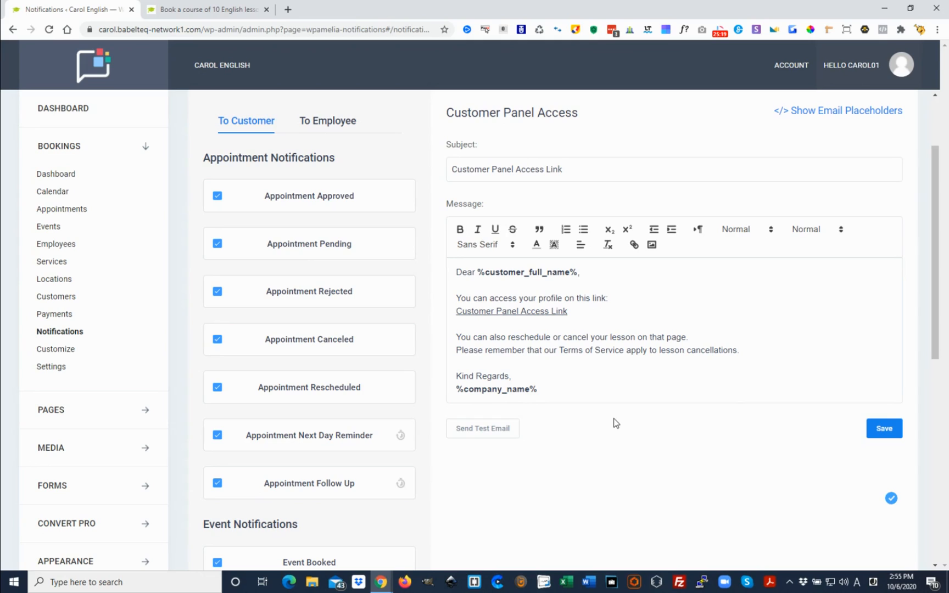
pyautogui.click(502, 318)
pyautogui.scroll(2, 640, 393)
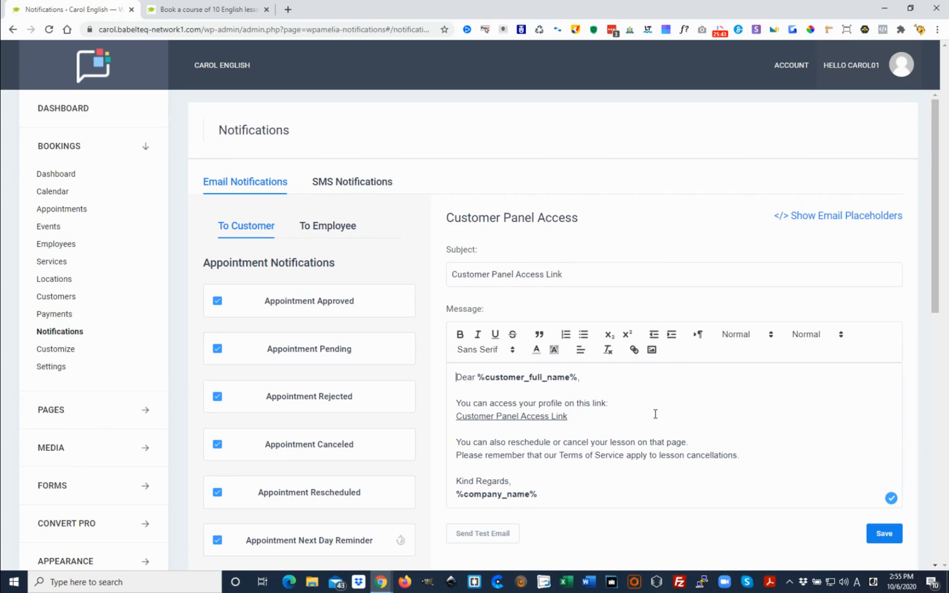
pyautogui.scroll(-1, 655, 414)
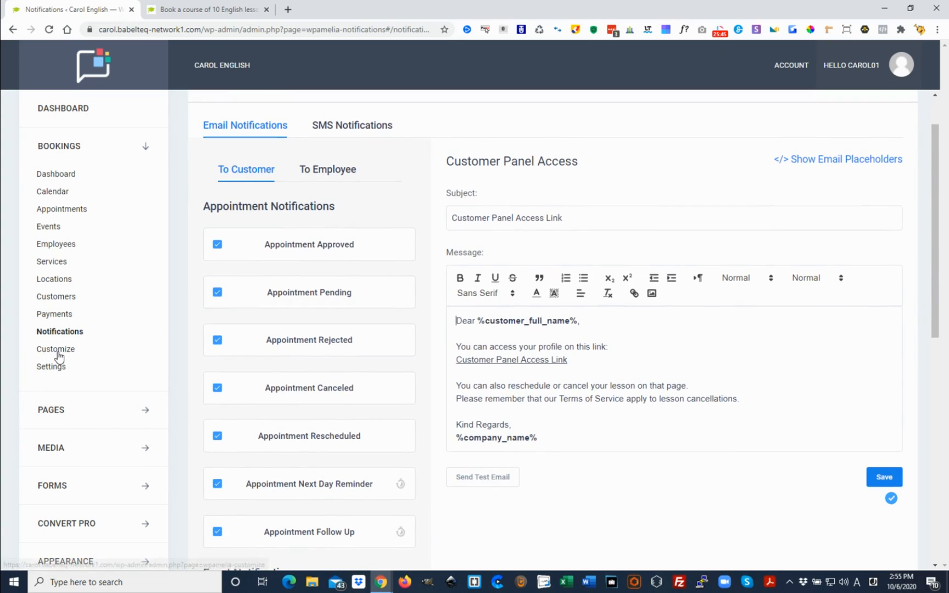
pyautogui.click(62, 354)
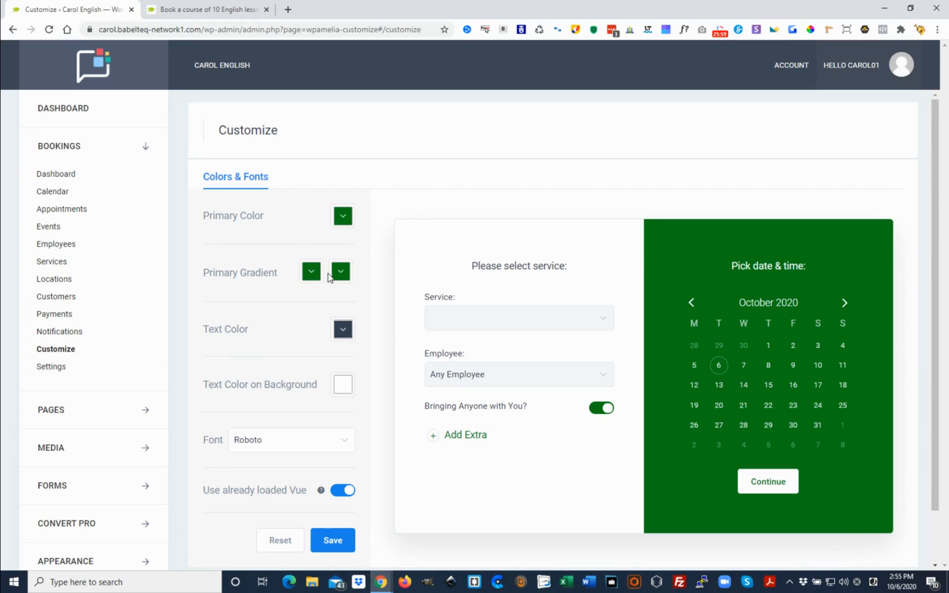
pyautogui.click(347, 280)
pyautogui.click(378, 356)
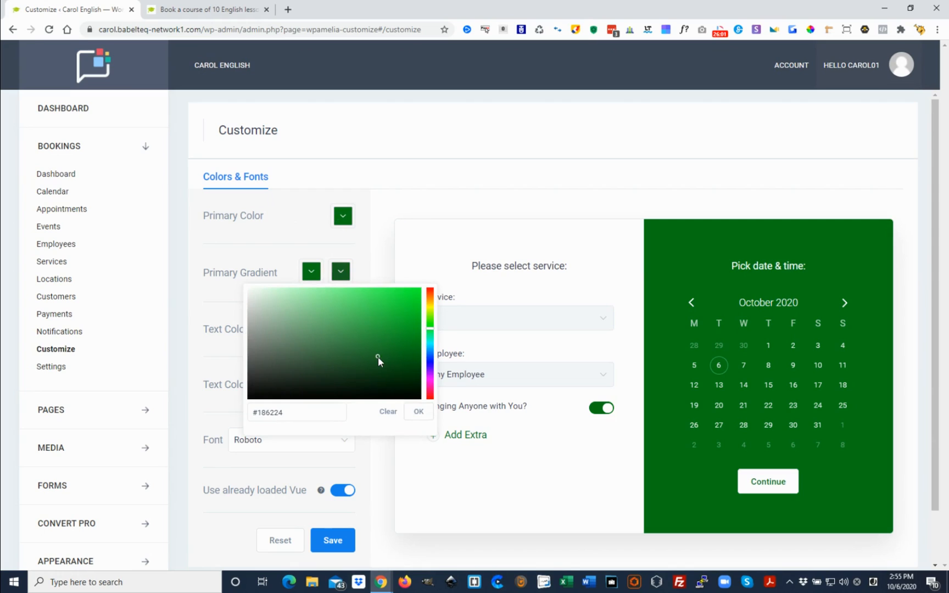
pyautogui.moveTo(331, 340)
pyautogui.mouseDown()
pyautogui.moveTo(334, 305)
pyautogui.moveTo(250, 313)
pyautogui.mouseUp()
pyautogui.click(432, 309)
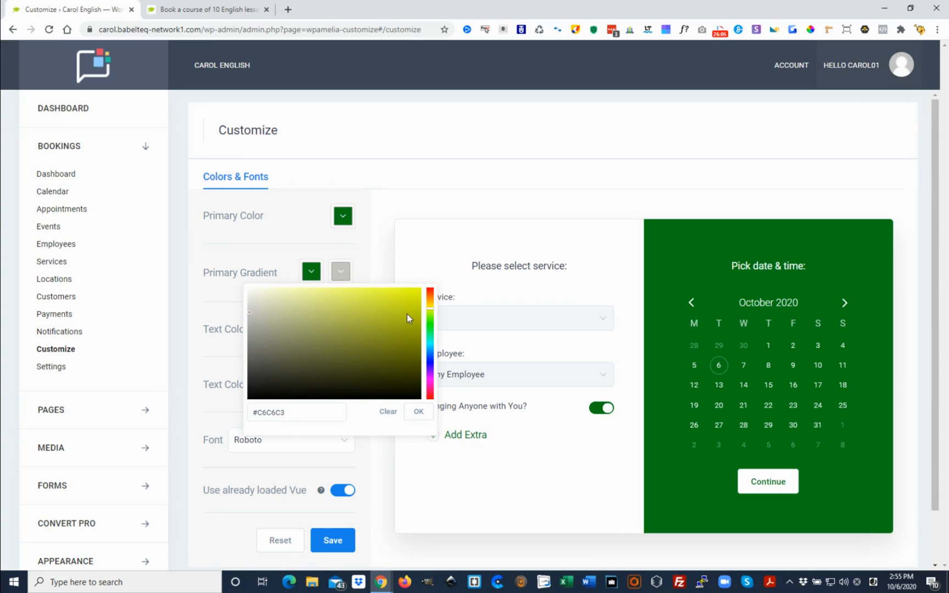
pyautogui.click(369, 316)
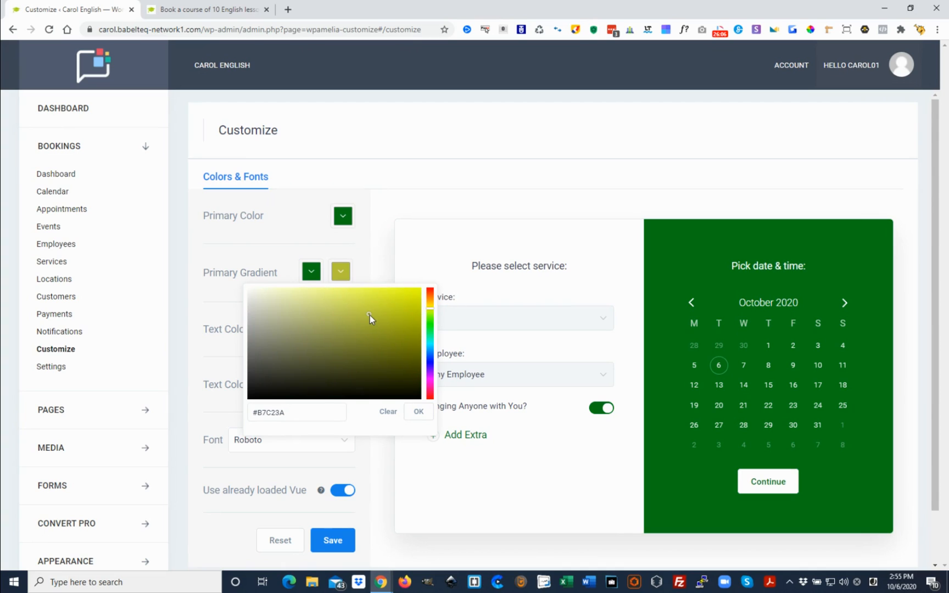
pyautogui.click(378, 256)
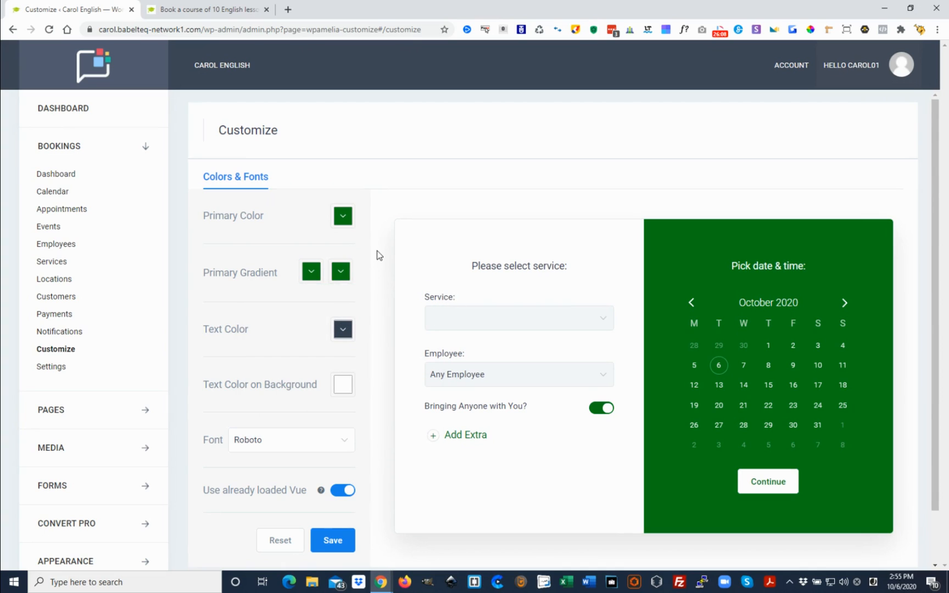
# Set the second Primary Gradient color of the booking form to yellow, #C9C623.
pyautogui.click(341, 272)
pyautogui.click(378, 314)
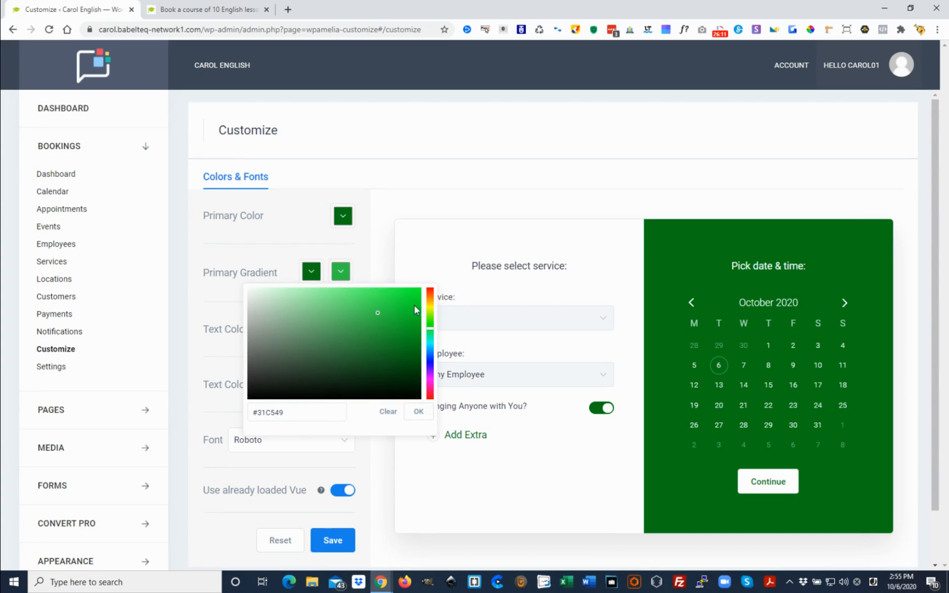
pyautogui.click(430, 305)
pyautogui.click(391, 311)
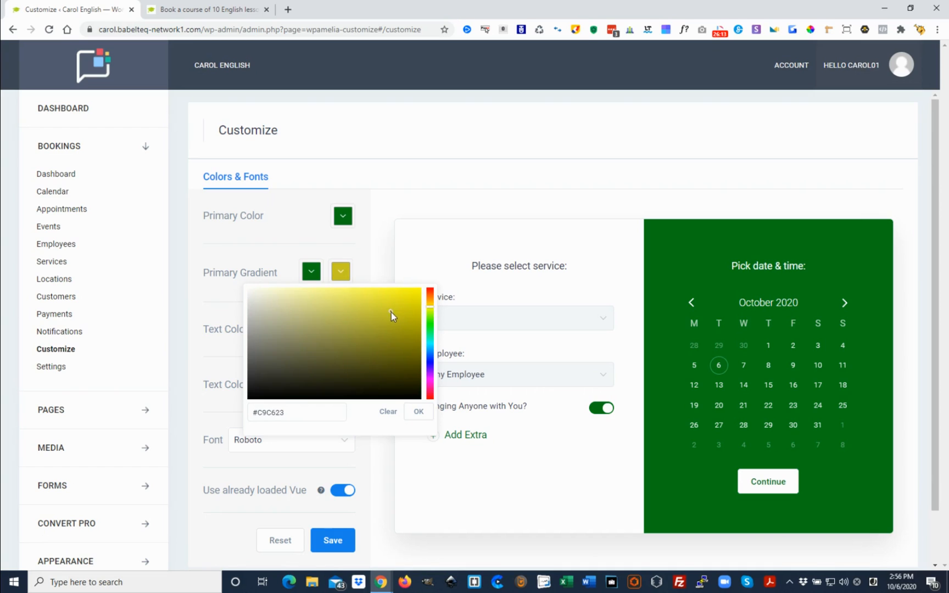
pyautogui.click(422, 414)
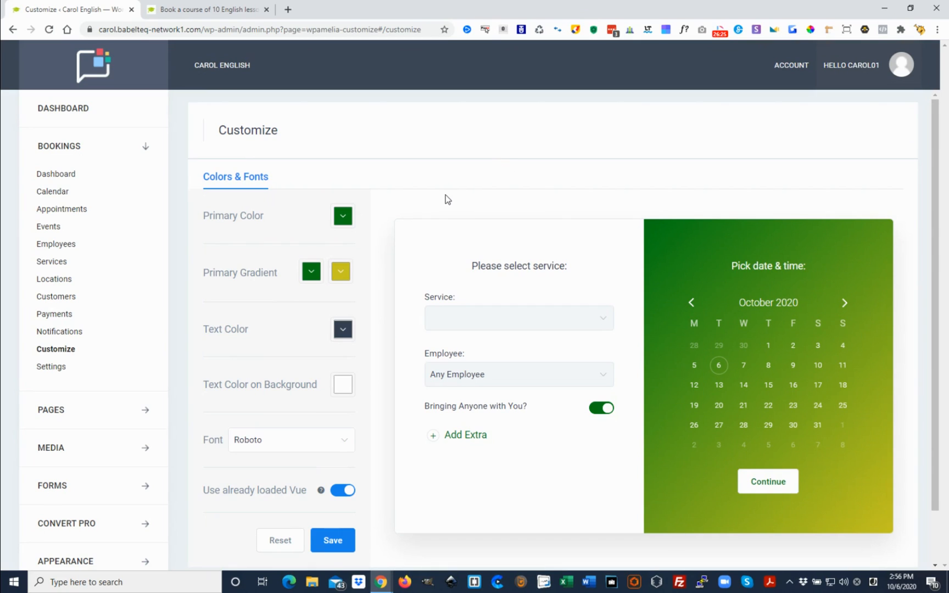
# Check the booking form's Font options and look over the remaining color and font settings.
pyautogui.scroll(-1, 311, 383)
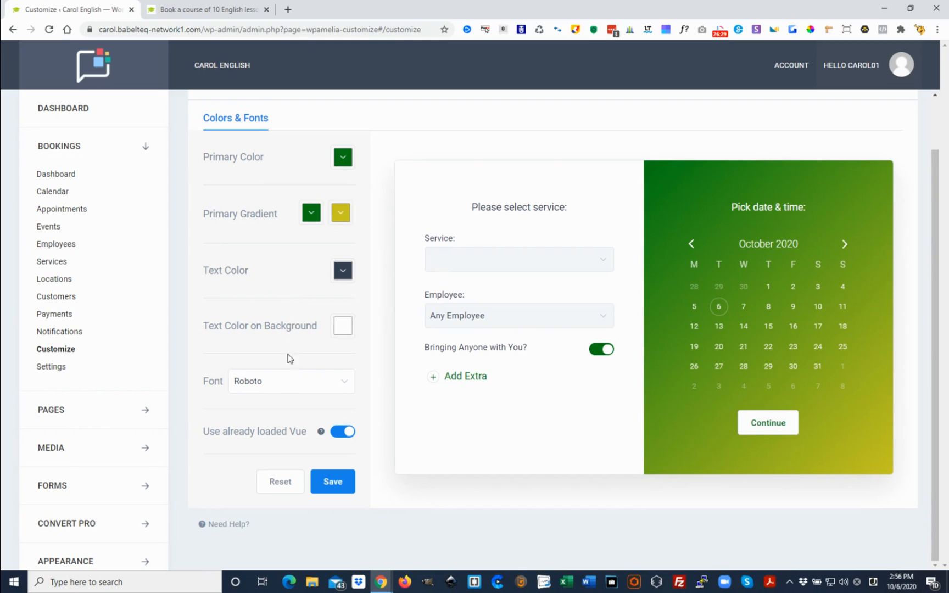
pyautogui.click(292, 381)
pyautogui.click(291, 381)
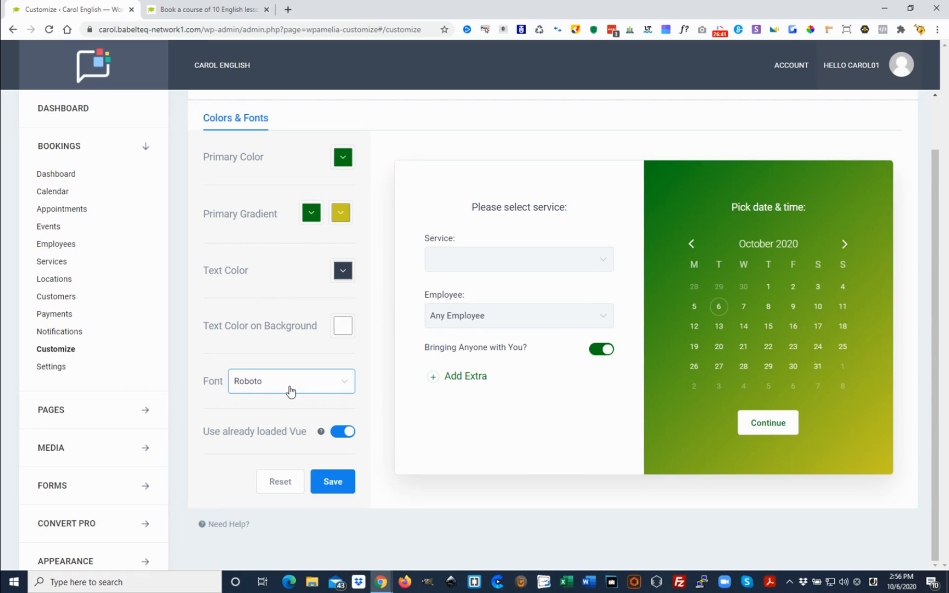
pyautogui.scroll(2, 290, 344)
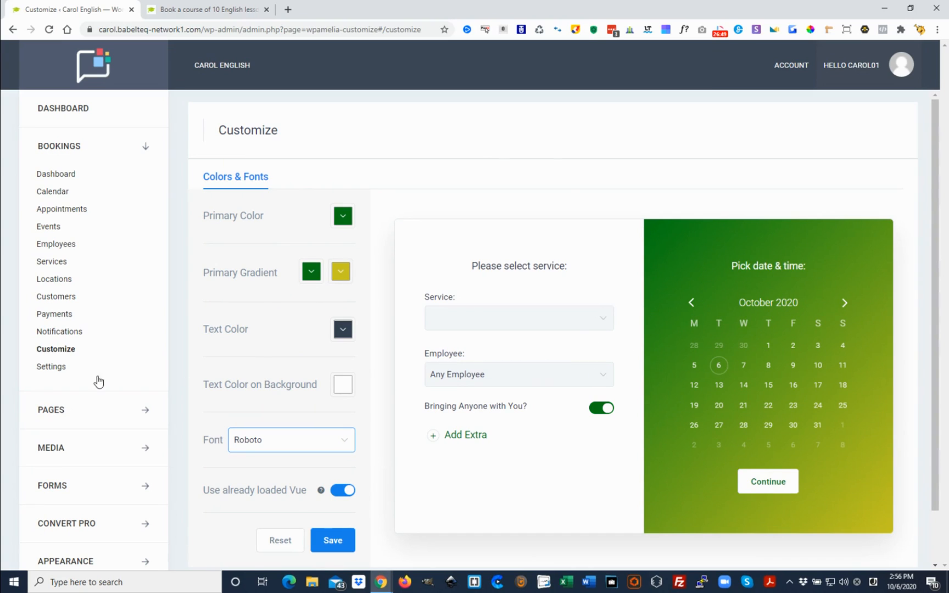
# Open the Bookings Settings page and look over its settings categories.
pyautogui.click(53, 369)
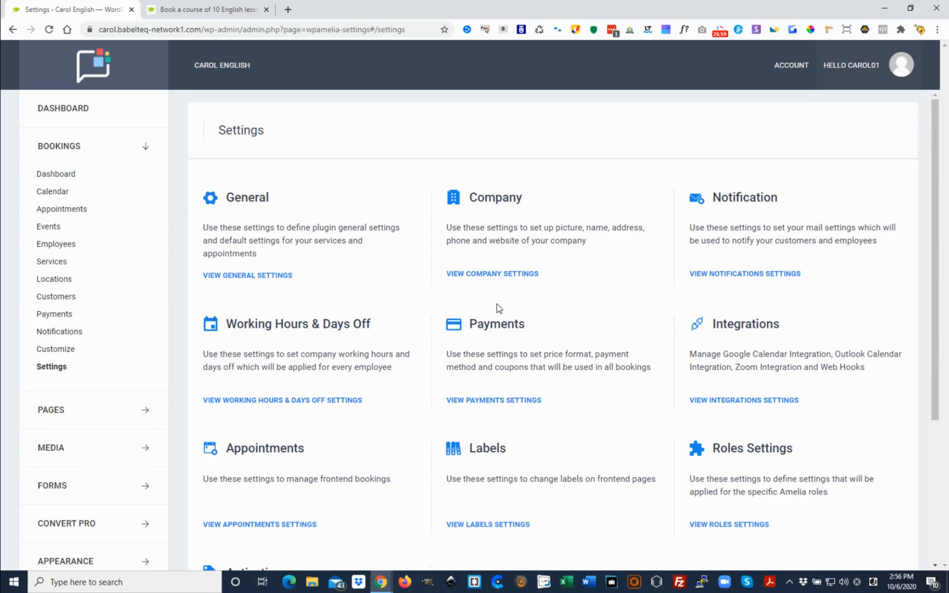
pyautogui.scroll(-1, 534, 354)
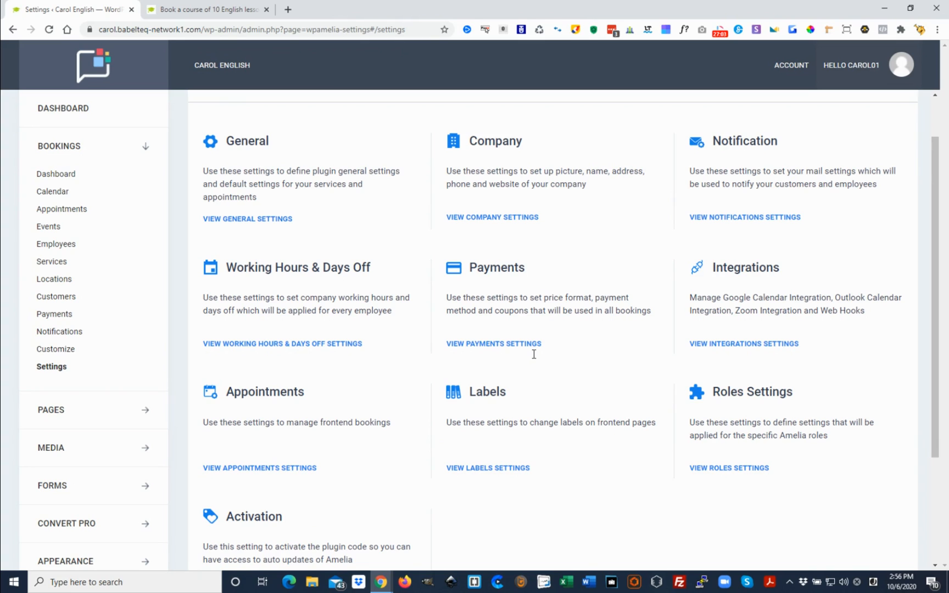
pyautogui.scroll(1, 534, 357)
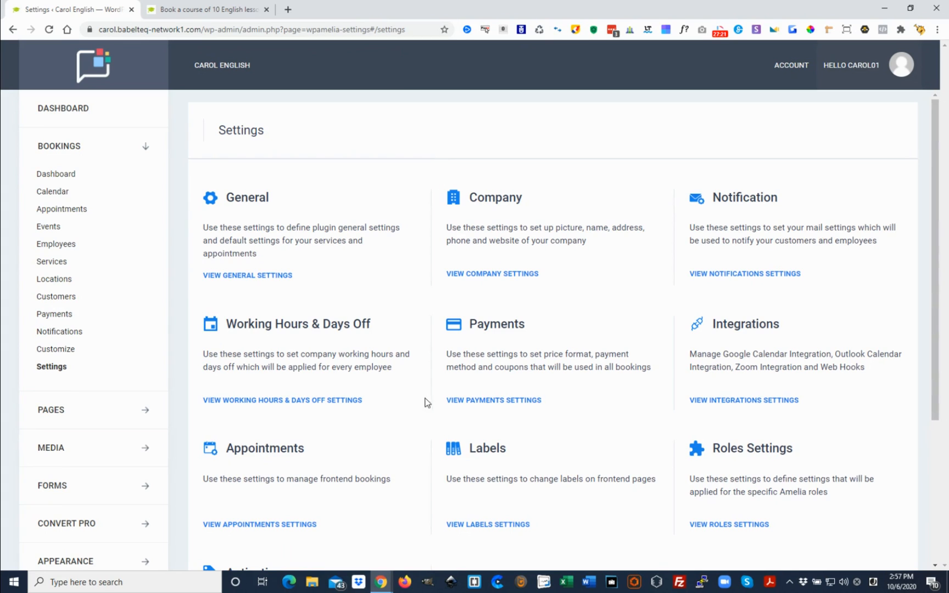
# Review the Payments Settings, including the currency choices and payment methods, and return to the settings overview.
pyautogui.click(502, 401)
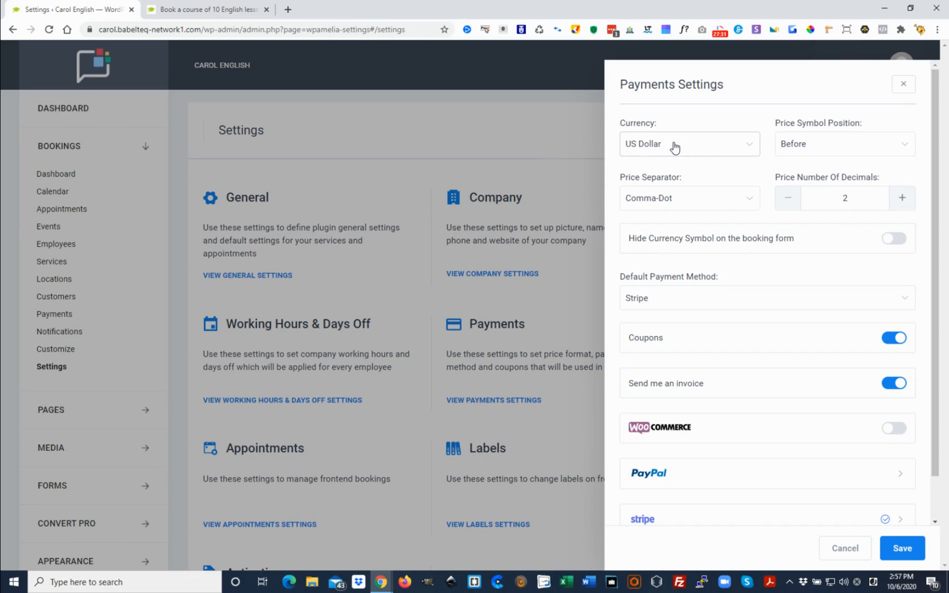
pyautogui.click(707, 149)
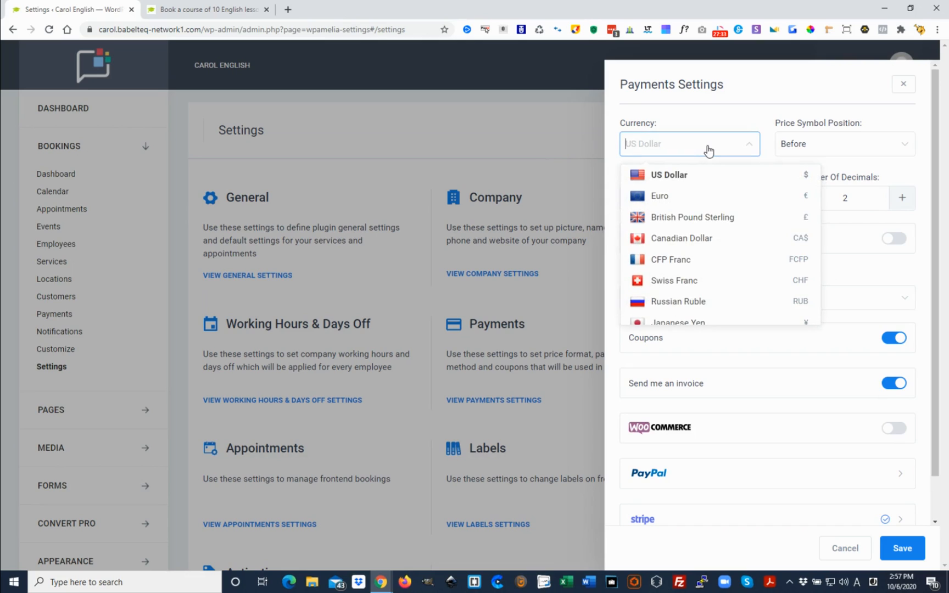
pyautogui.click(708, 150)
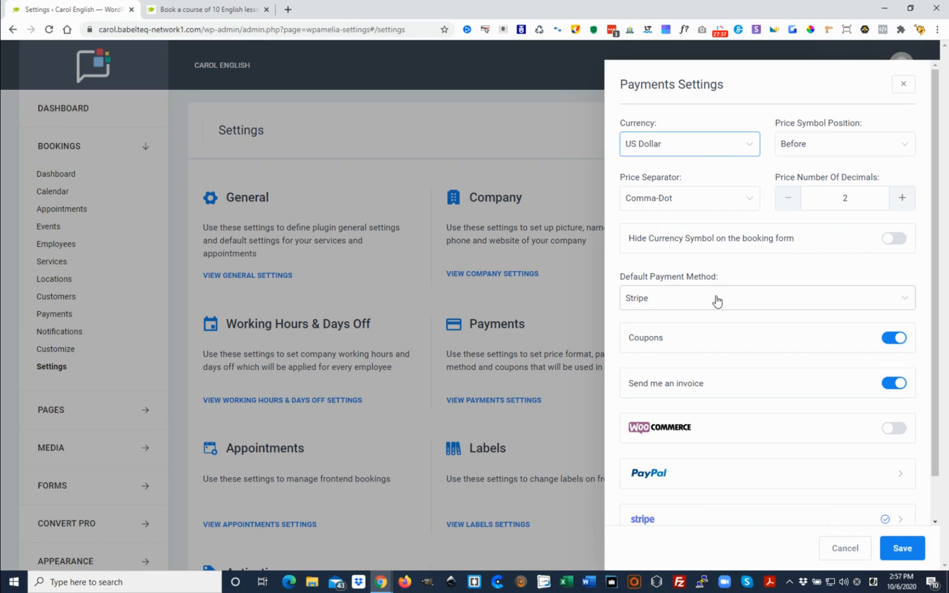
pyautogui.scroll(-1, 685, 307)
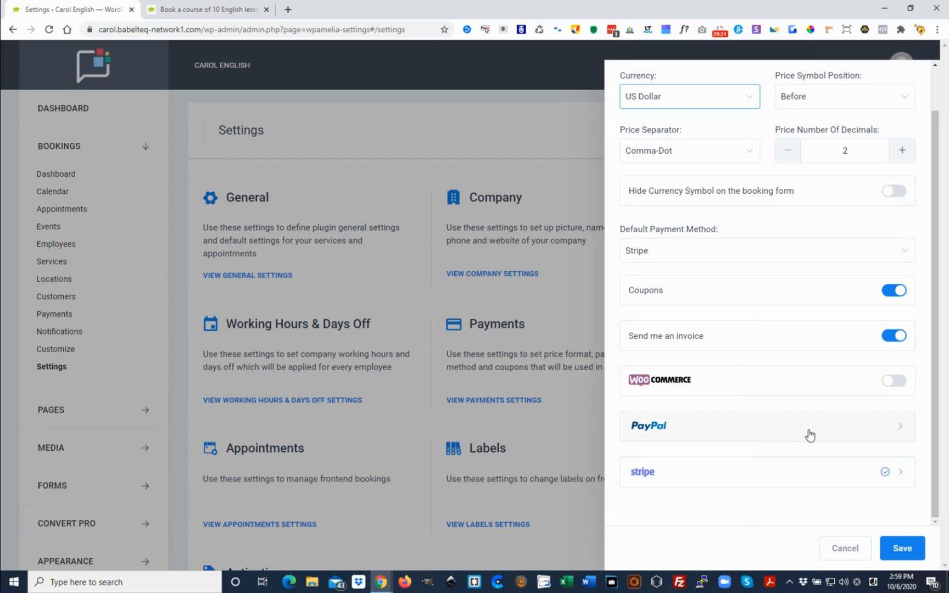
pyautogui.click(552, 136)
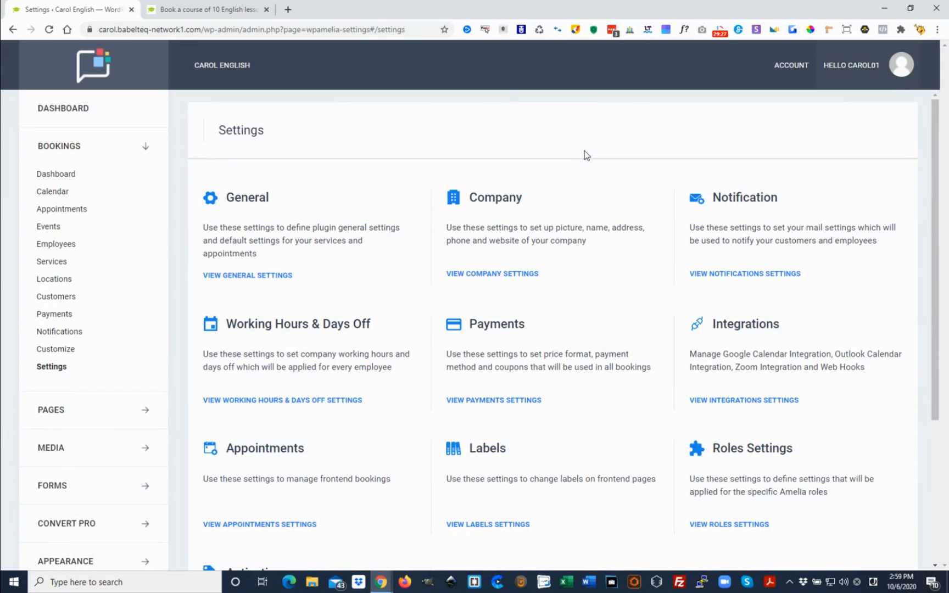
pyautogui.scroll(-1, 563, 222)
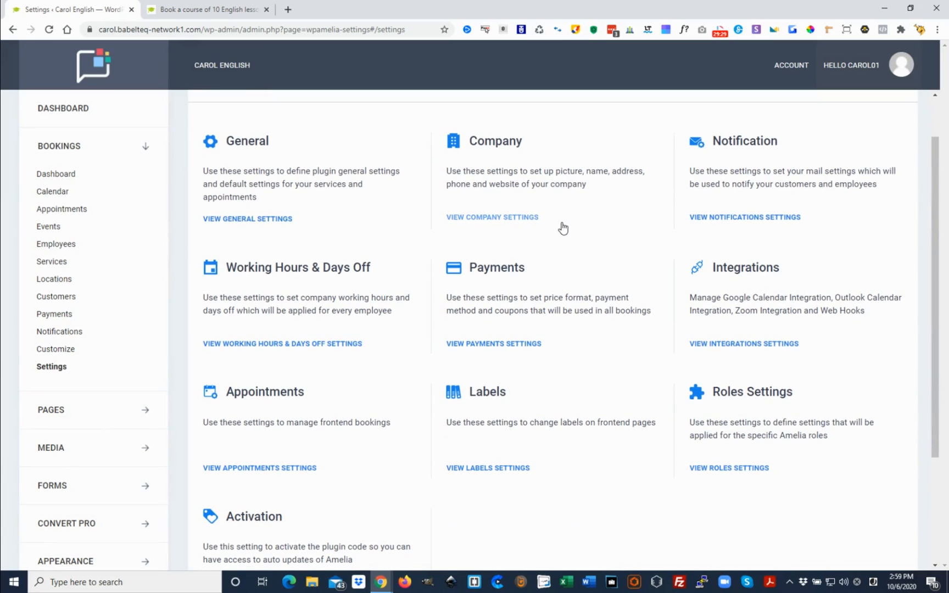
pyautogui.scroll(1, 528, 300)
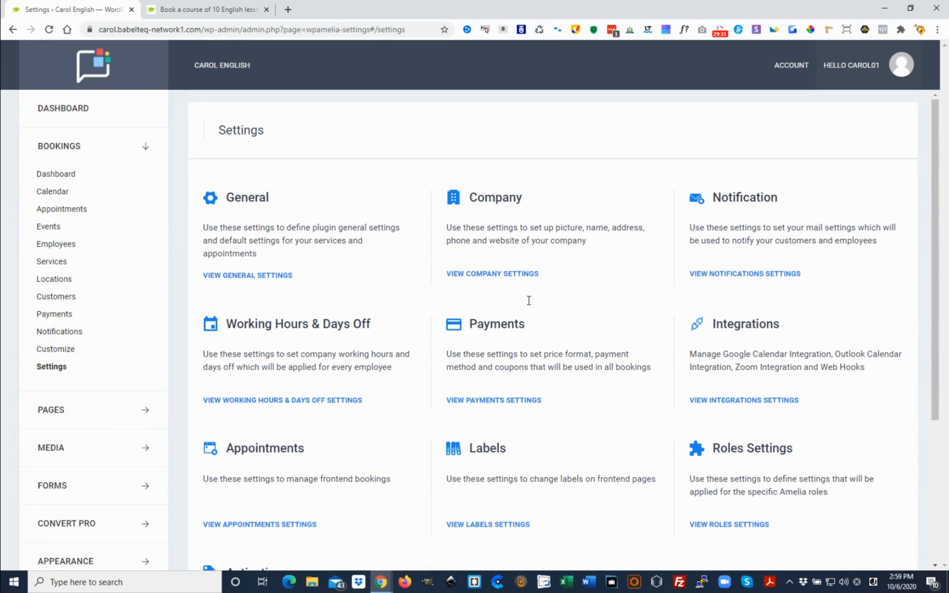